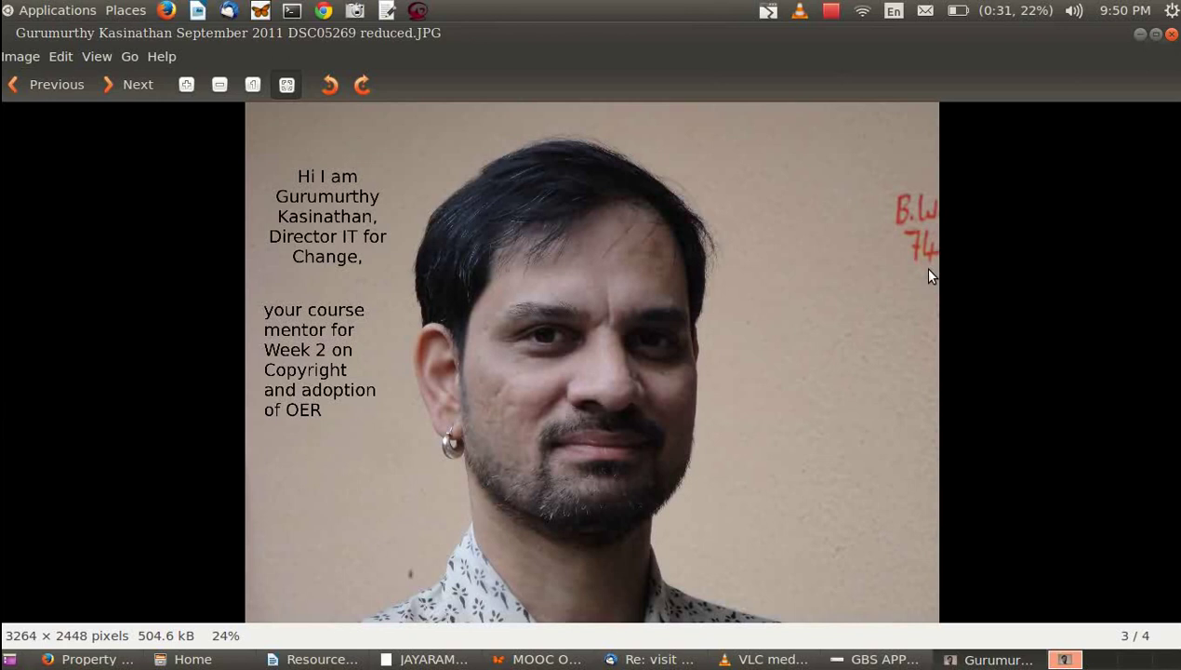
Bring the FreeMind 'MOOC on OER. Copyright' map window to the front from the taskbar.
{"action": "left_click", "coordinate": [544, 659]}
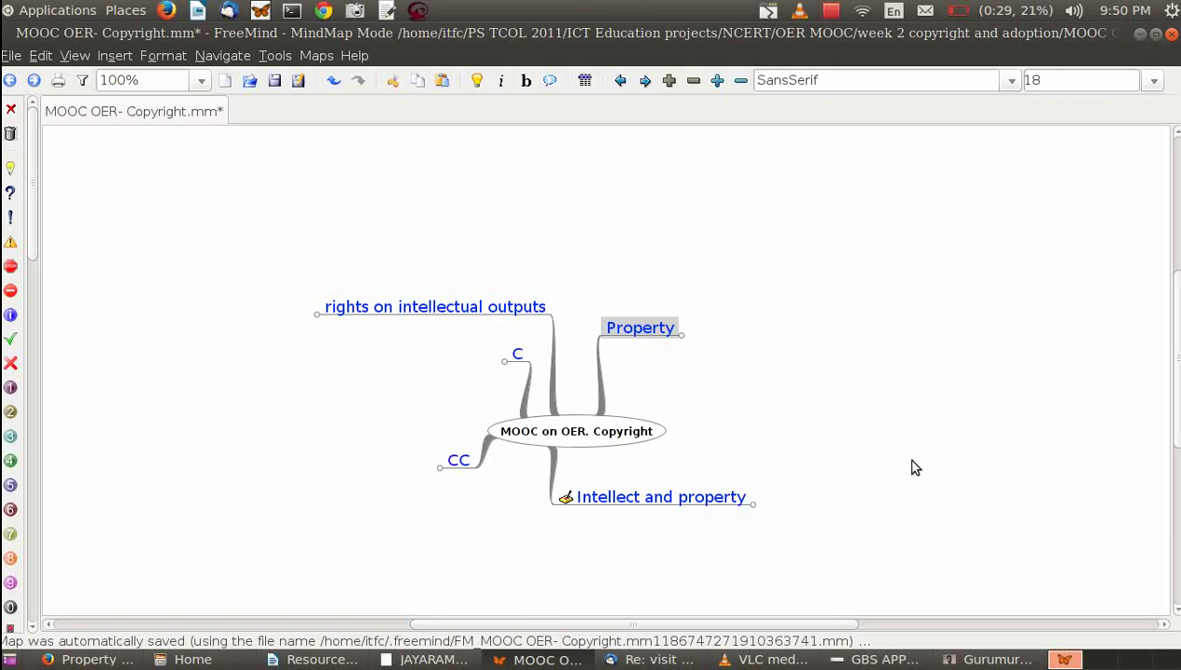
Unfold Property, select its 'Creator / purchase should own property' idea, then return to Property.
{"action": "left_click", "coordinate": [636, 338]}
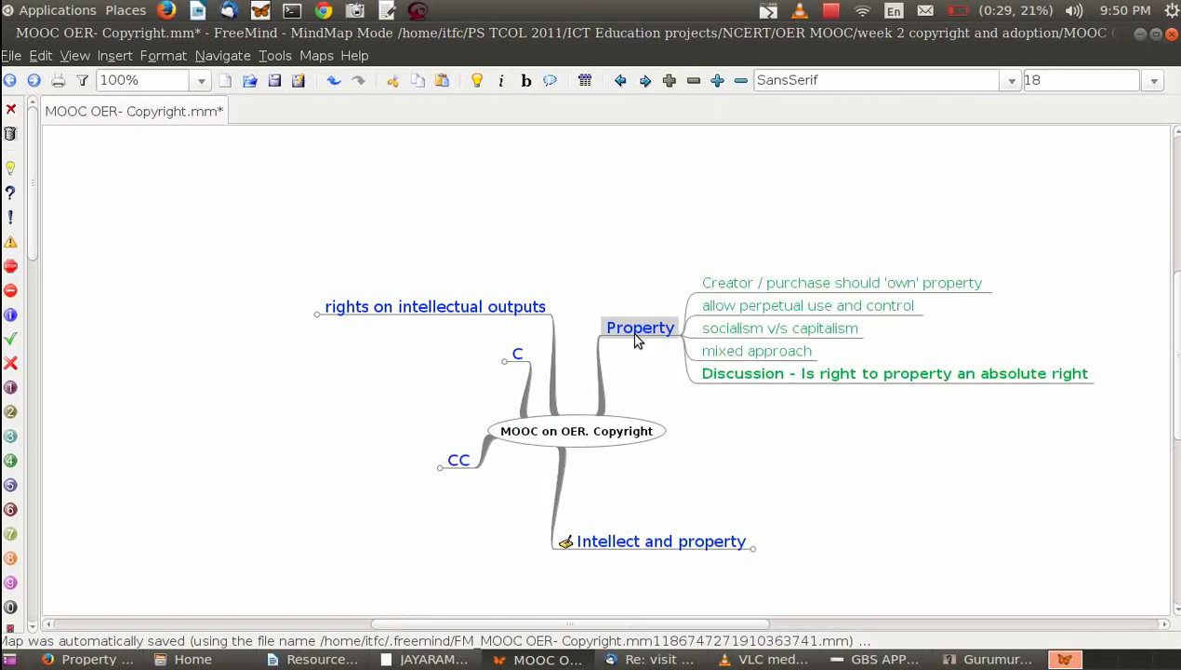
{"action": "left_click", "coordinate": [749, 286]}
{"action": "key", "text": "Left"}
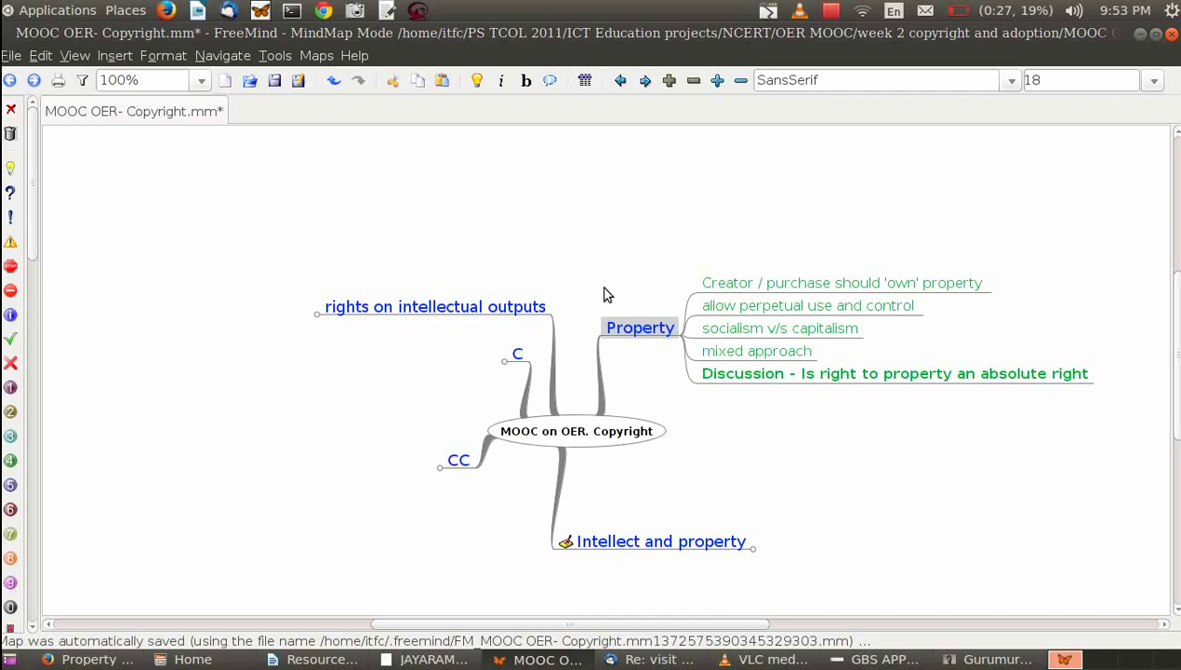
Select the 'Is right to property an absolute right' discussion idea, then reselect the Property node.
{"action": "left_click", "coordinate": [770, 377]}
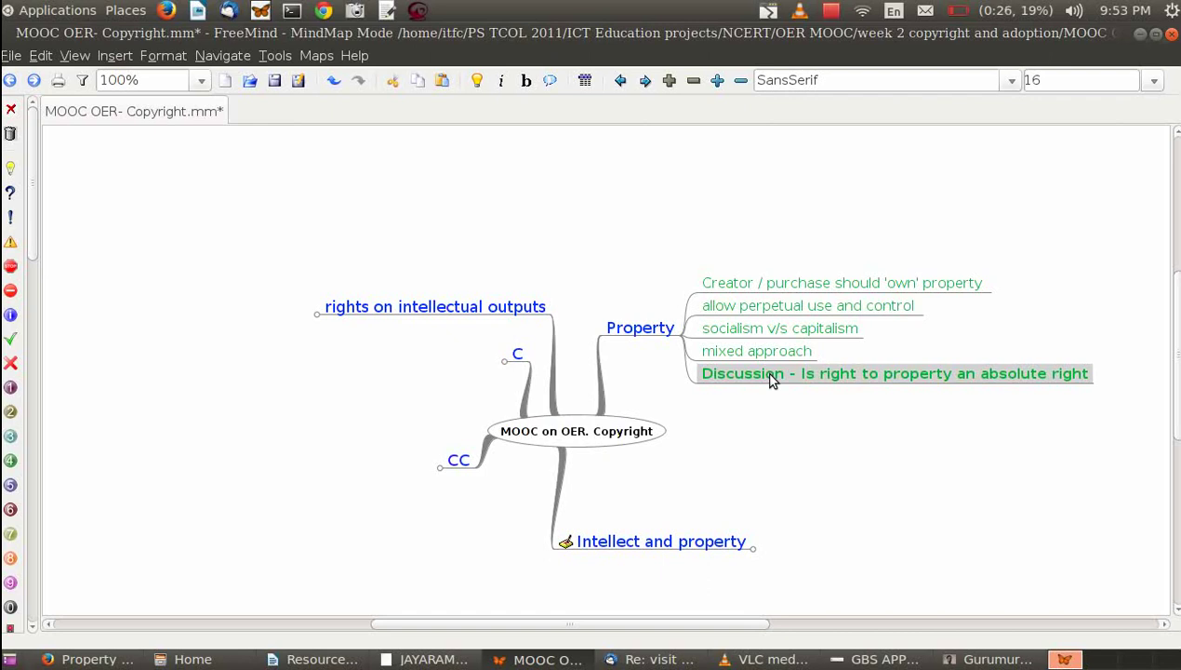
{"action": "left_click", "coordinate": [831, 11]}
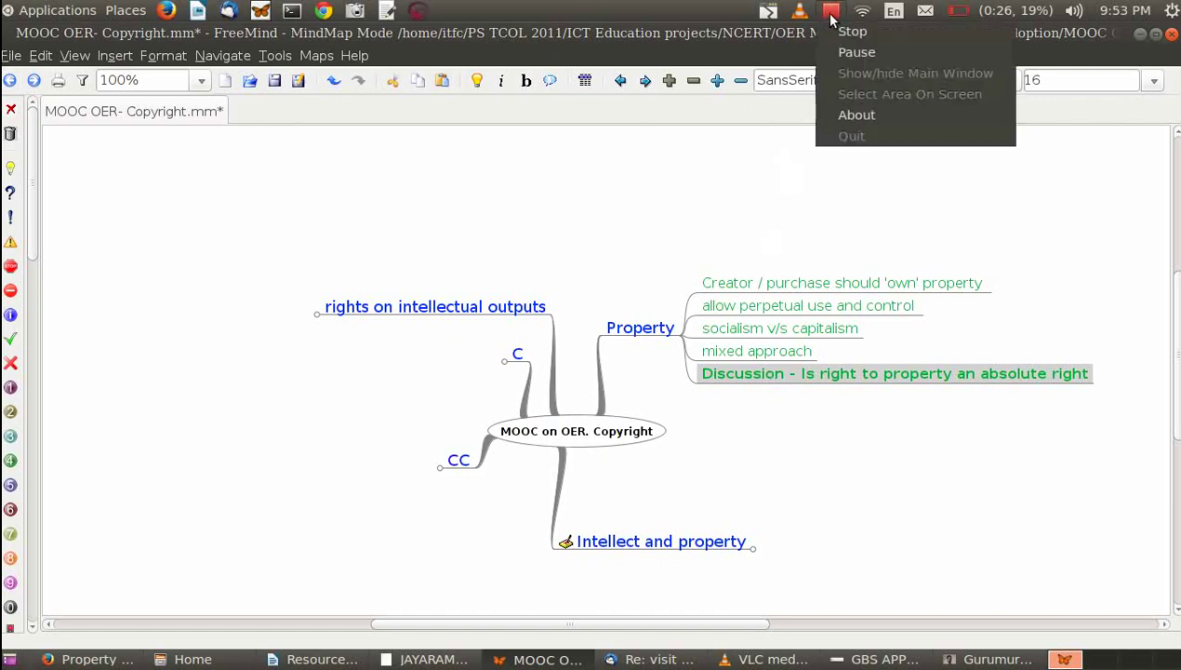
{"action": "left_click", "coordinate": [650, 335]}
Fold the Property branch away and scroll down the map.
{"action": "left_click", "coordinate": [650, 337]}
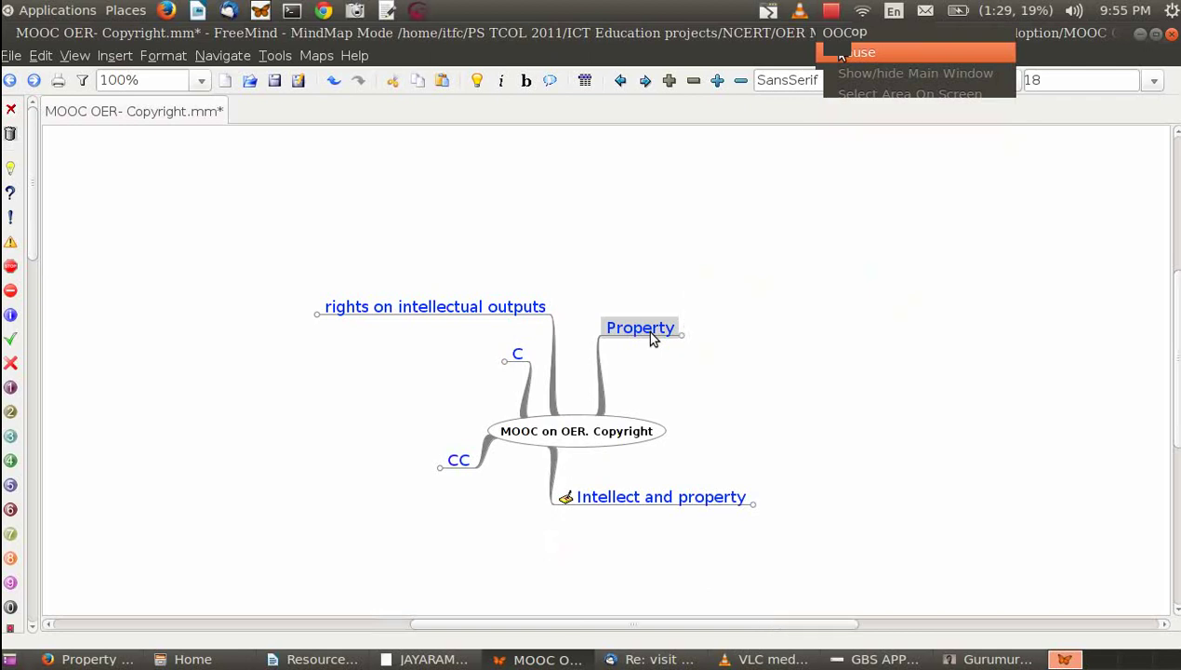
{"action": "scroll", "coordinate": [1099, 372], "scroll_direction": "down", "scroll_amount": 2}
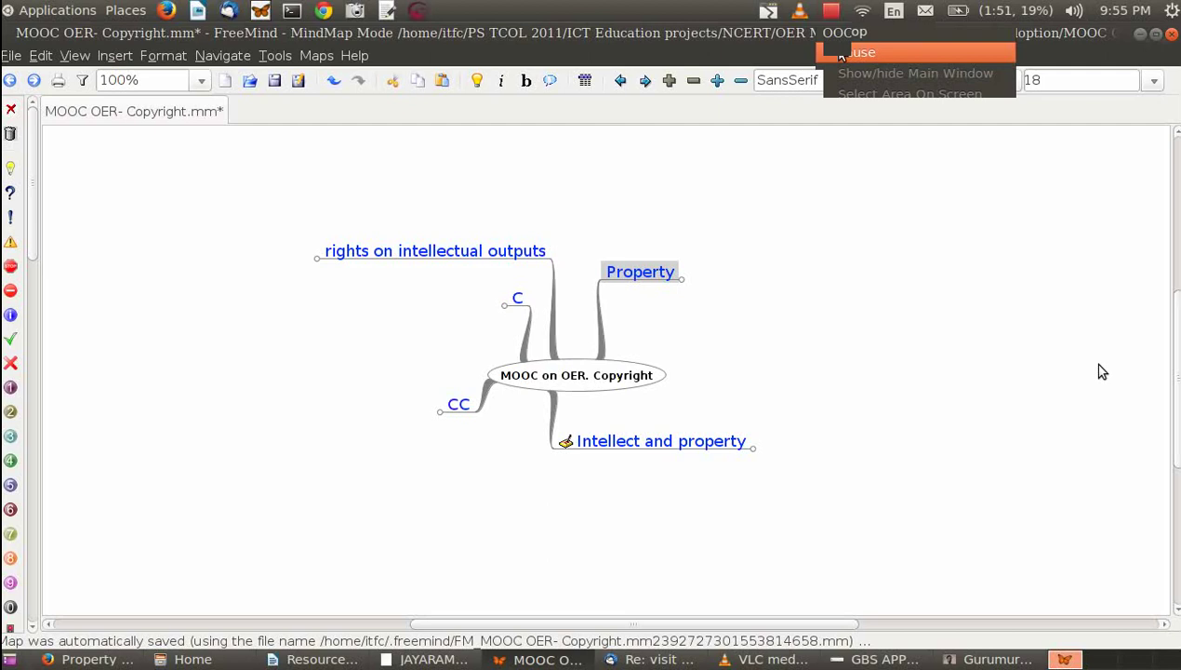
{"action": "left_click", "coordinate": [712, 441]}
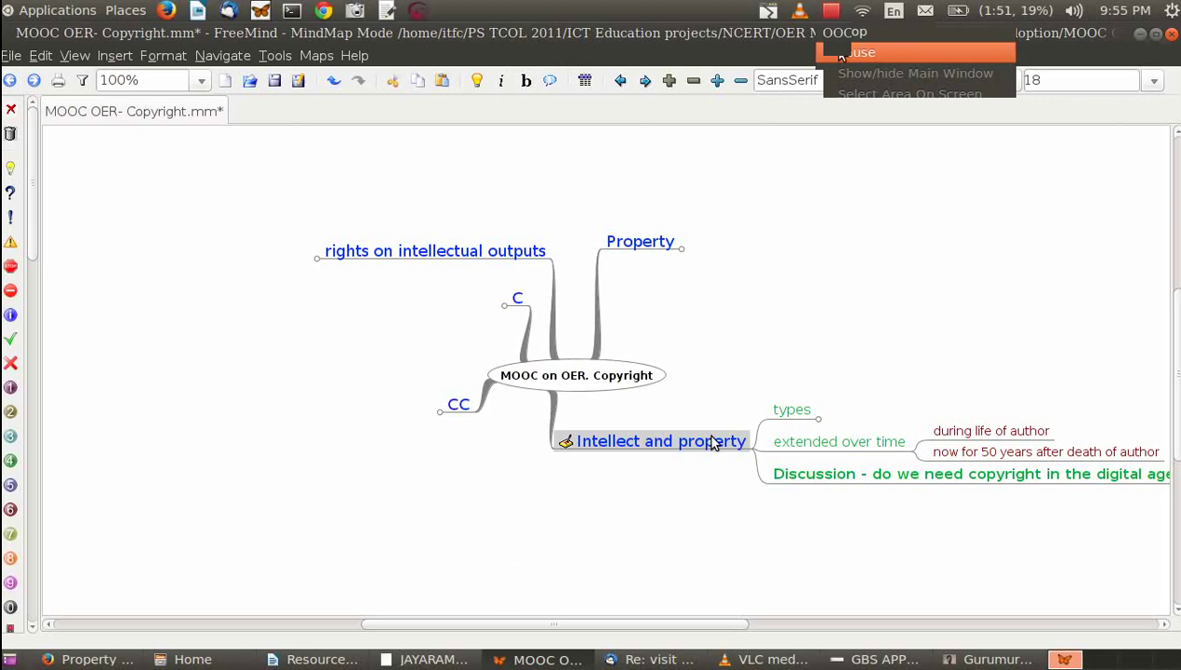
{"action": "left_click_drag", "start_coordinate": [685, 624], "coordinate": [716, 623]}
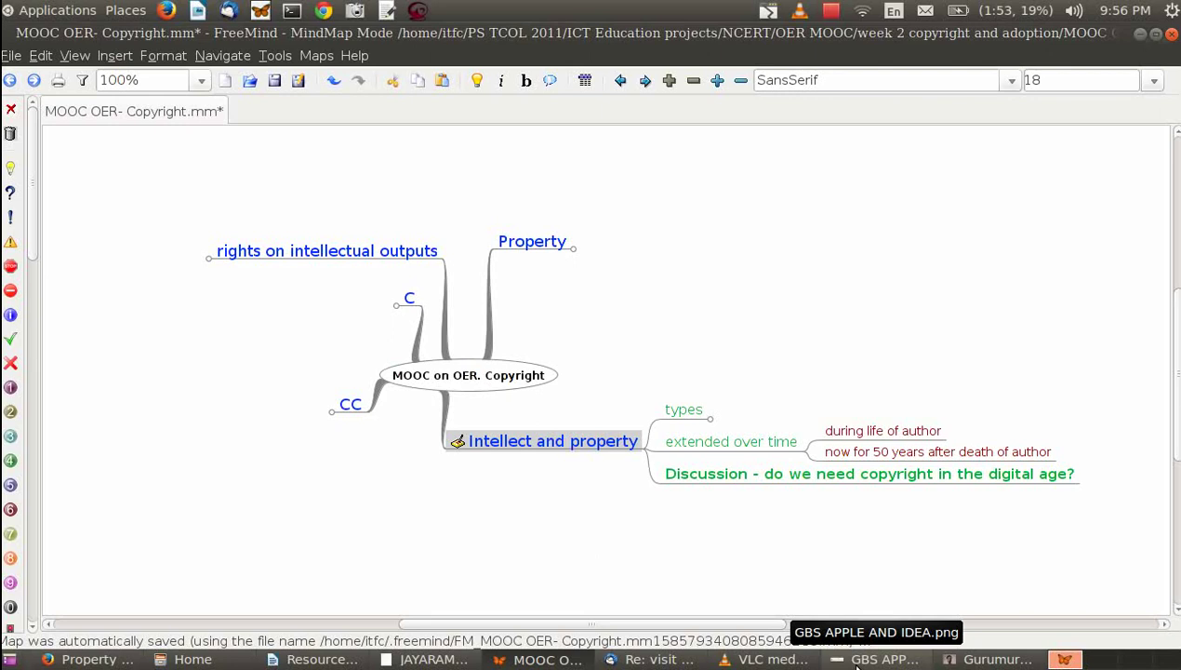
Show GBS APPLE AND IDEA.png, Shaw's apples-versus-ideas quote, in Eye of GNOME.
{"action": "left_click", "coordinate": [857, 662]}
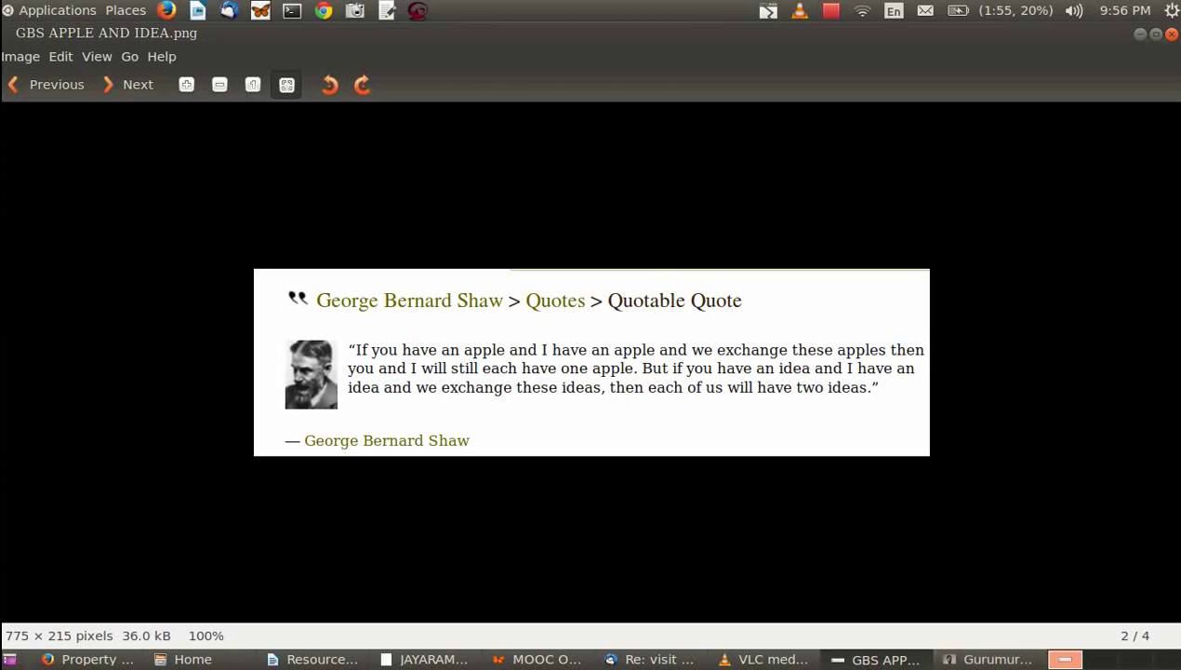
Switch back to the FreeMind copyright map through the MOOC OER taskbar button.
{"action": "left_click", "coordinate": [542, 658]}
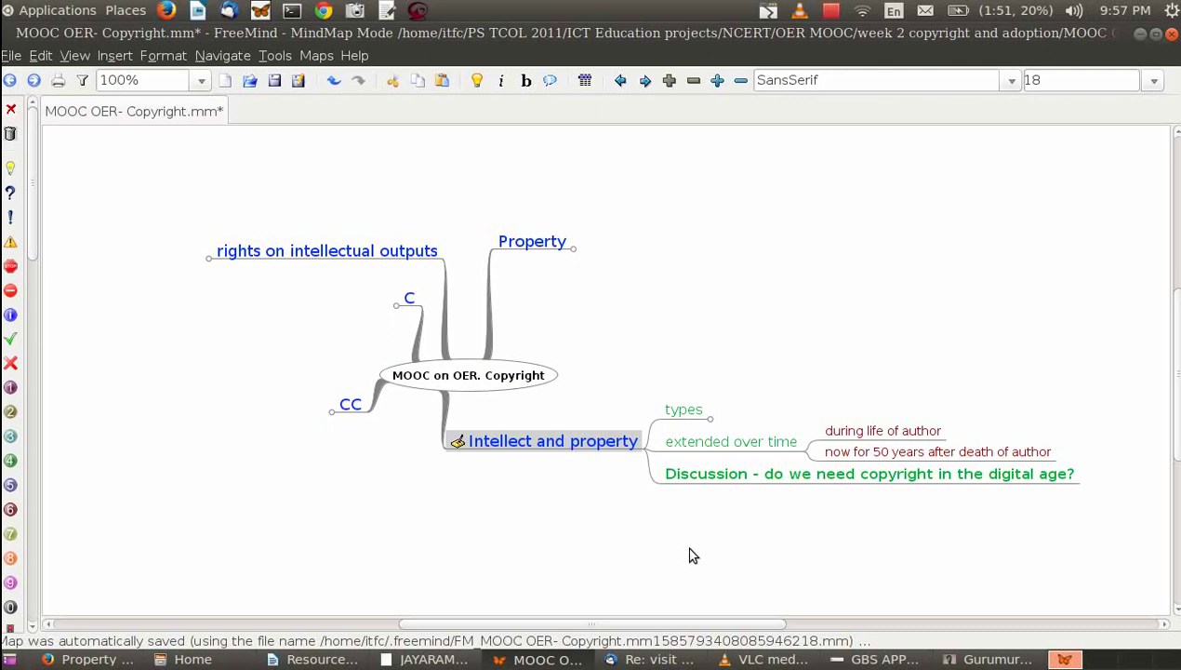
{"action": "key", "text": "Right"}
{"action": "key", "text": "Up"}
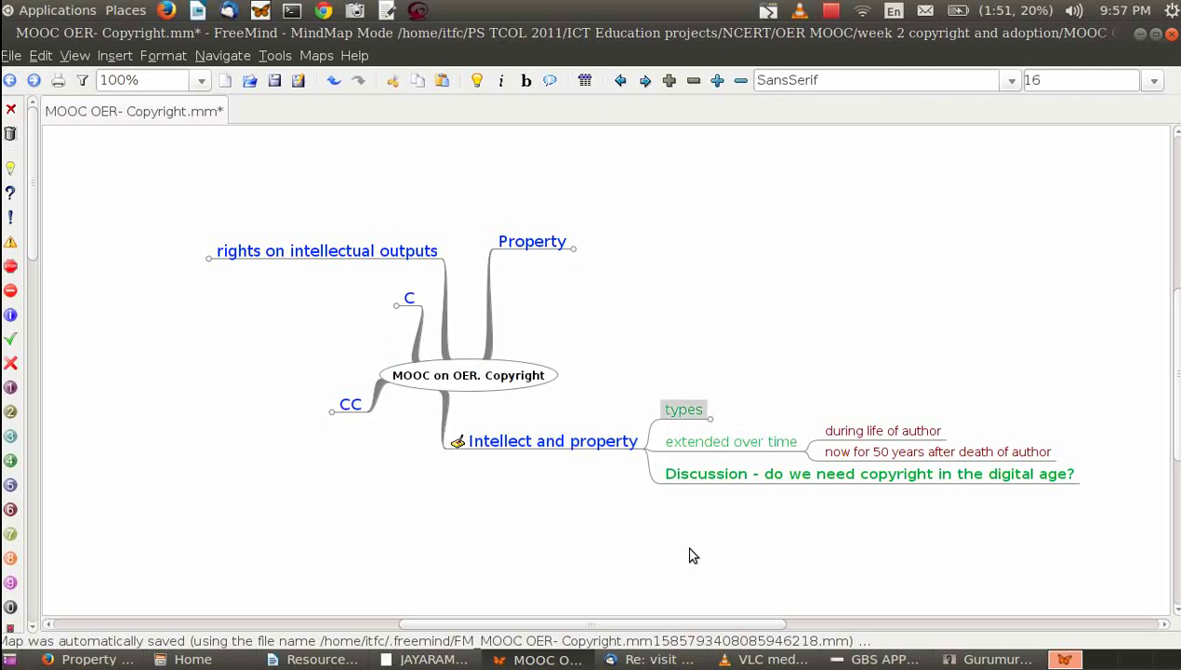
{"action": "key", "text": "space"}
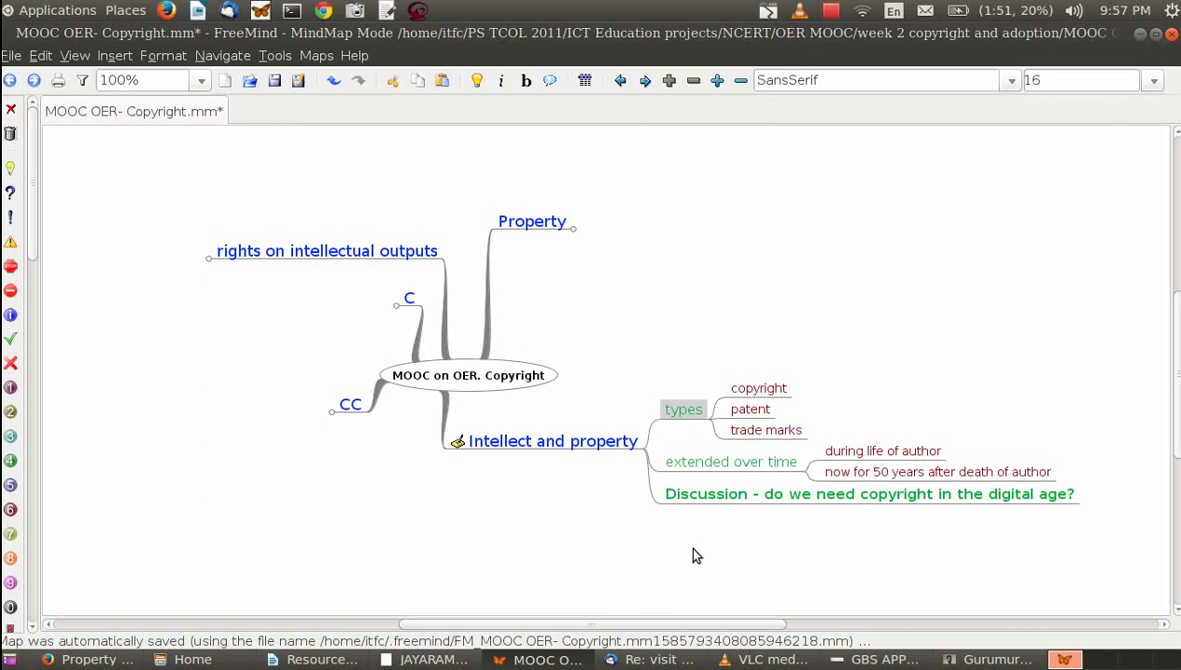
{"action": "key", "text": "Right"}
{"action": "key", "text": "Up"}
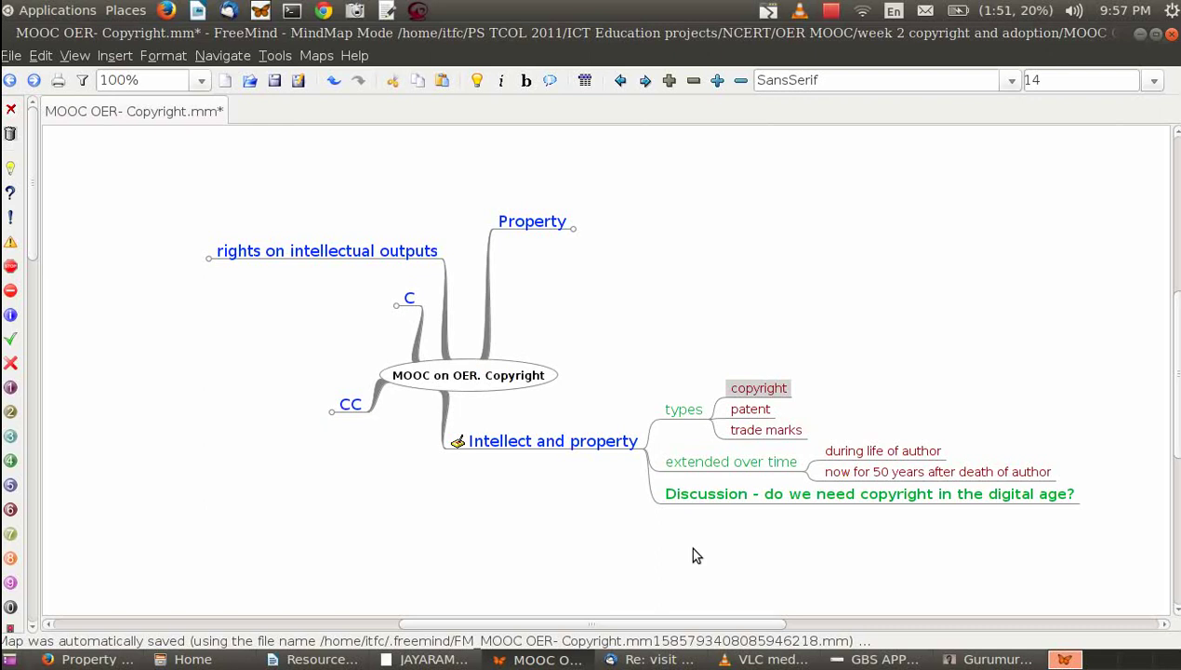
{"action": "key", "text": "Down"}
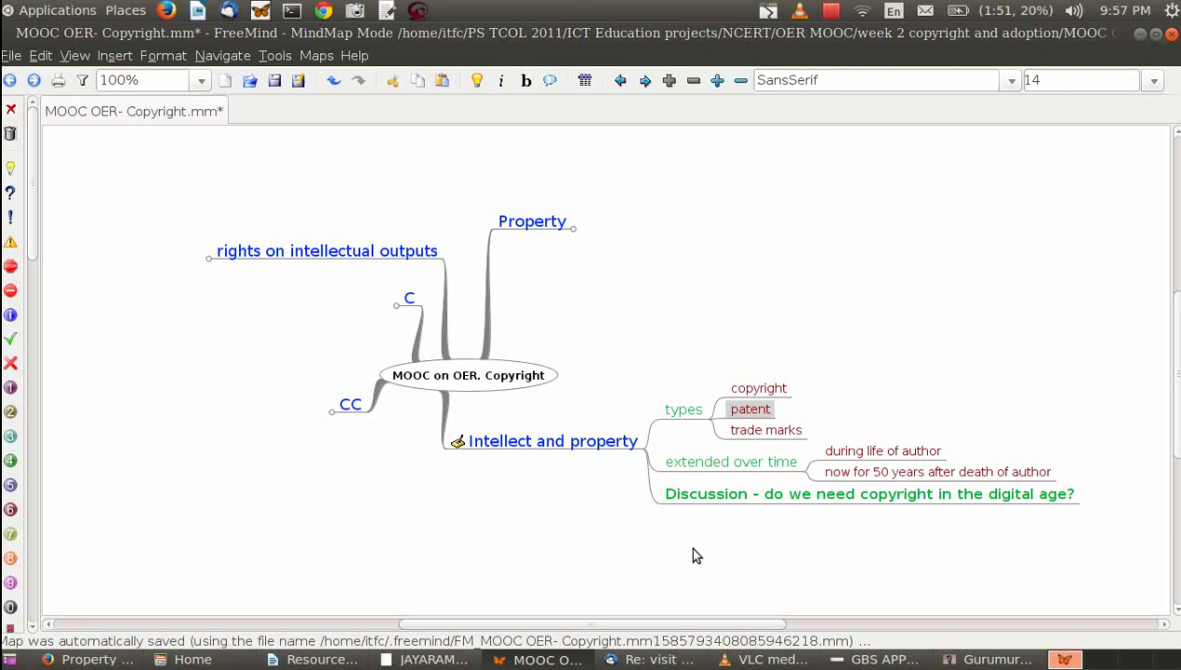
{"action": "key", "text": "Down"}
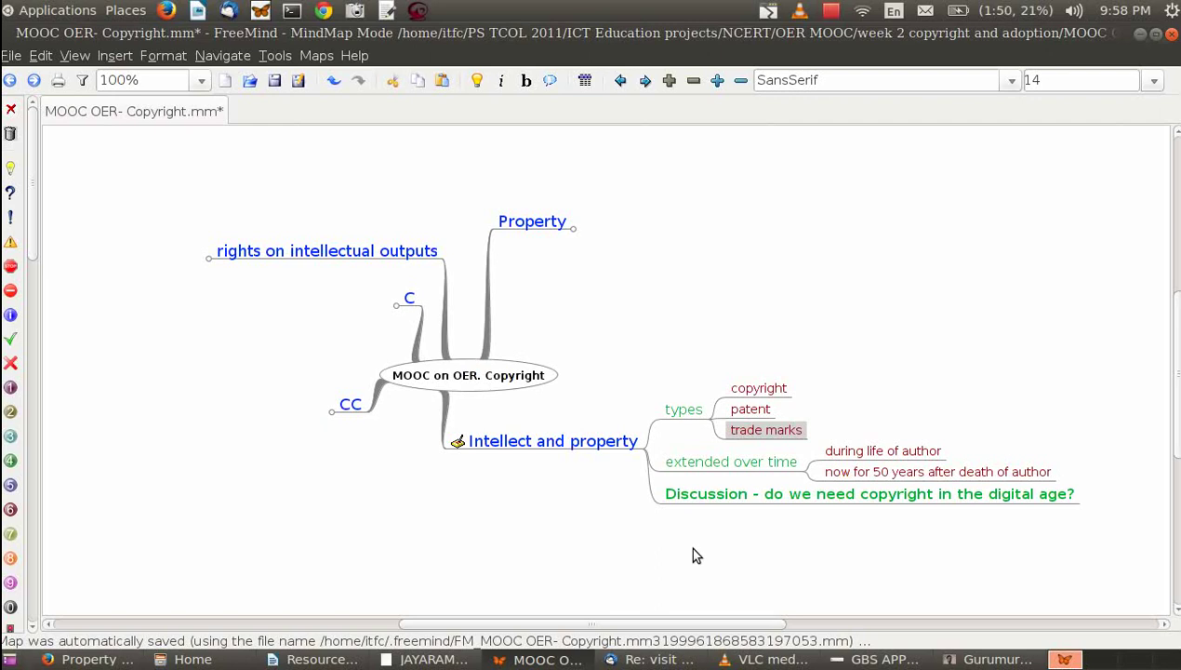
{"action": "key", "text": "Left"}
{"action": "key", "text": "Down"}
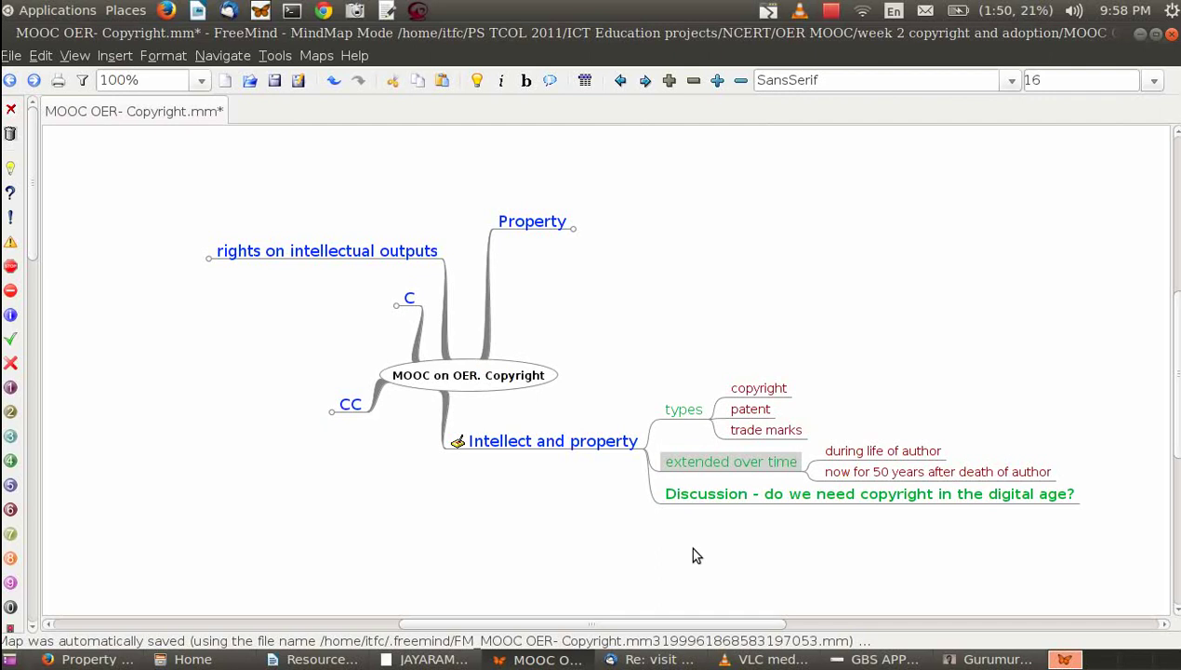
{"action": "key", "text": "Right"}
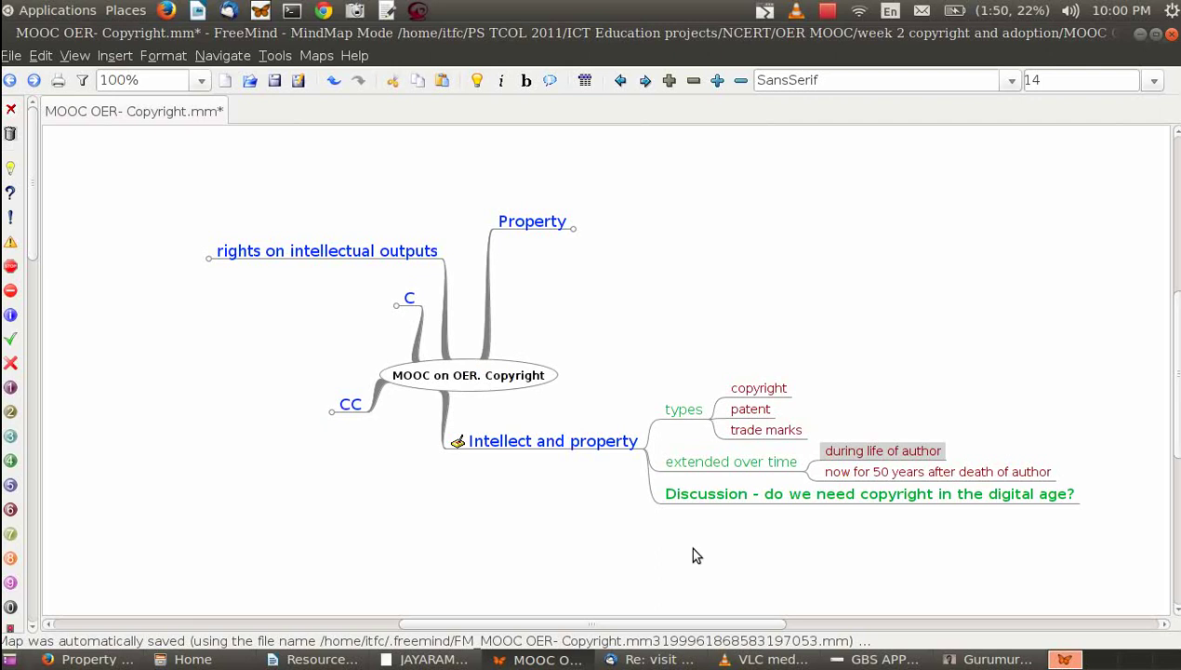
{"action": "key", "text": "Left"}
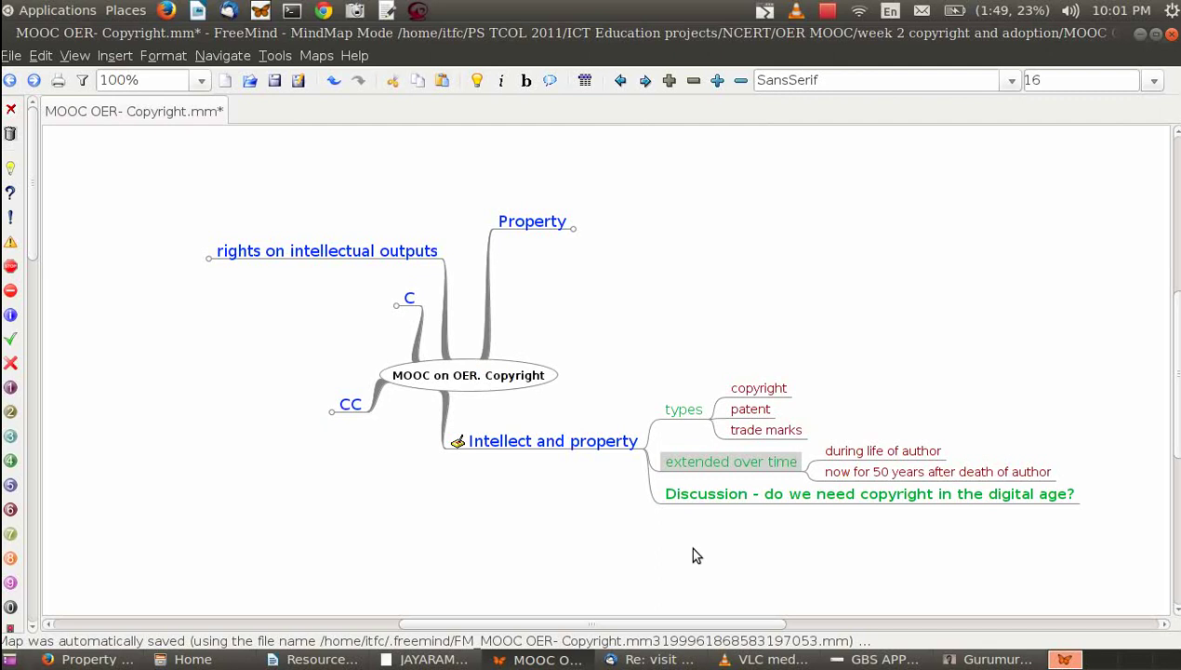
{"action": "left_click", "coordinate": [827, 13]}
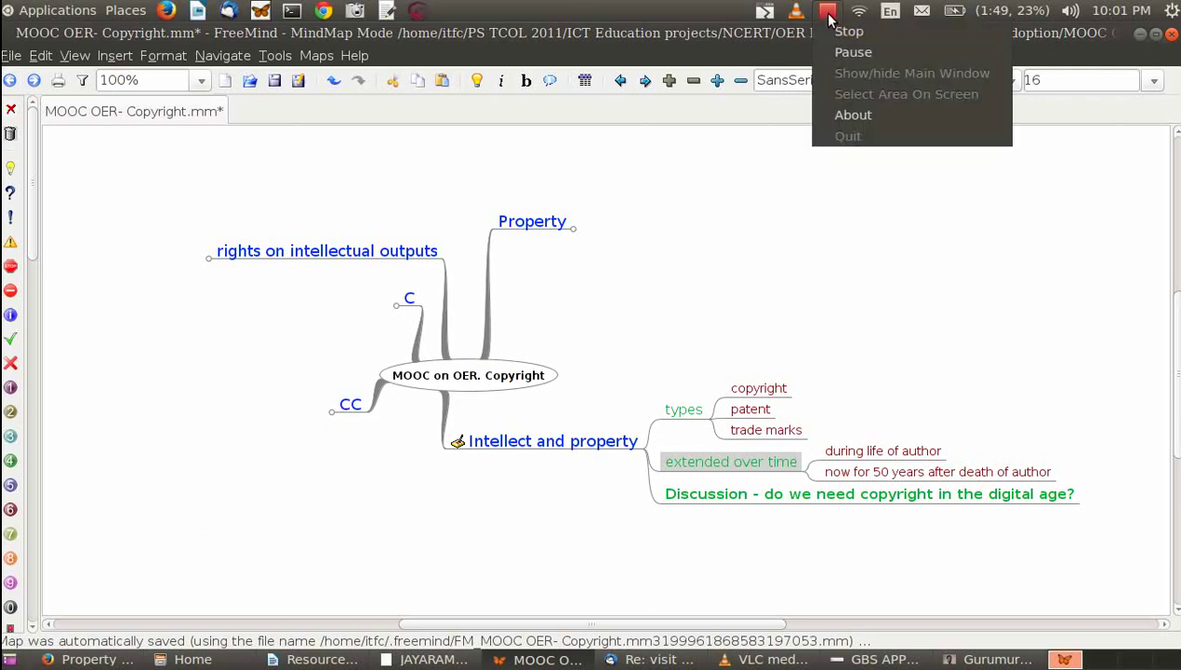
{"action": "left_click", "coordinate": [743, 254]}
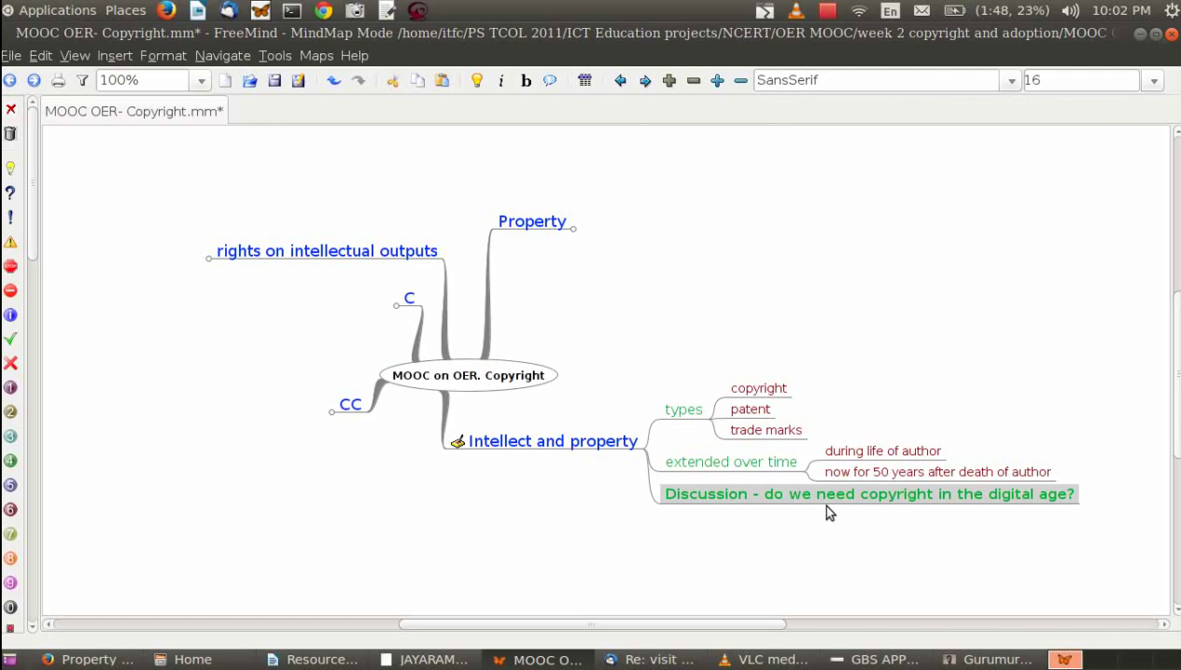
Fold Intellect and property and unfold rights on intellectual outputs.
{"action": "left_click", "coordinate": [826, 12]}
{"action": "left_click", "coordinate": [835, 53]}
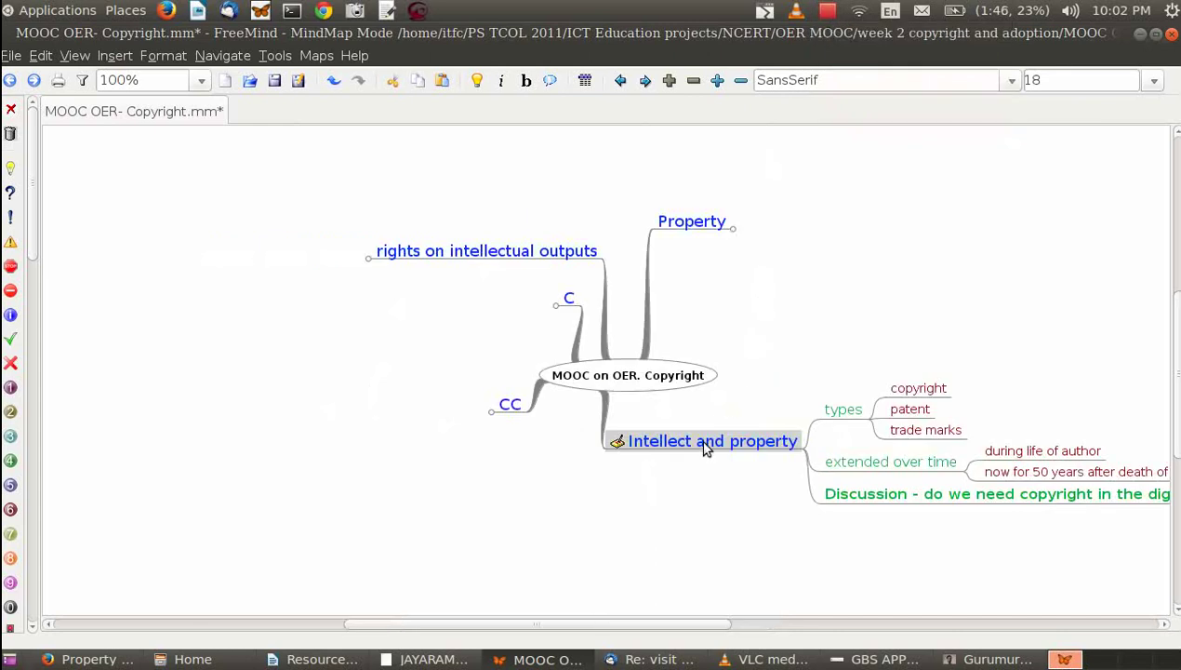
{"action": "left_click", "coordinate": [701, 443]}
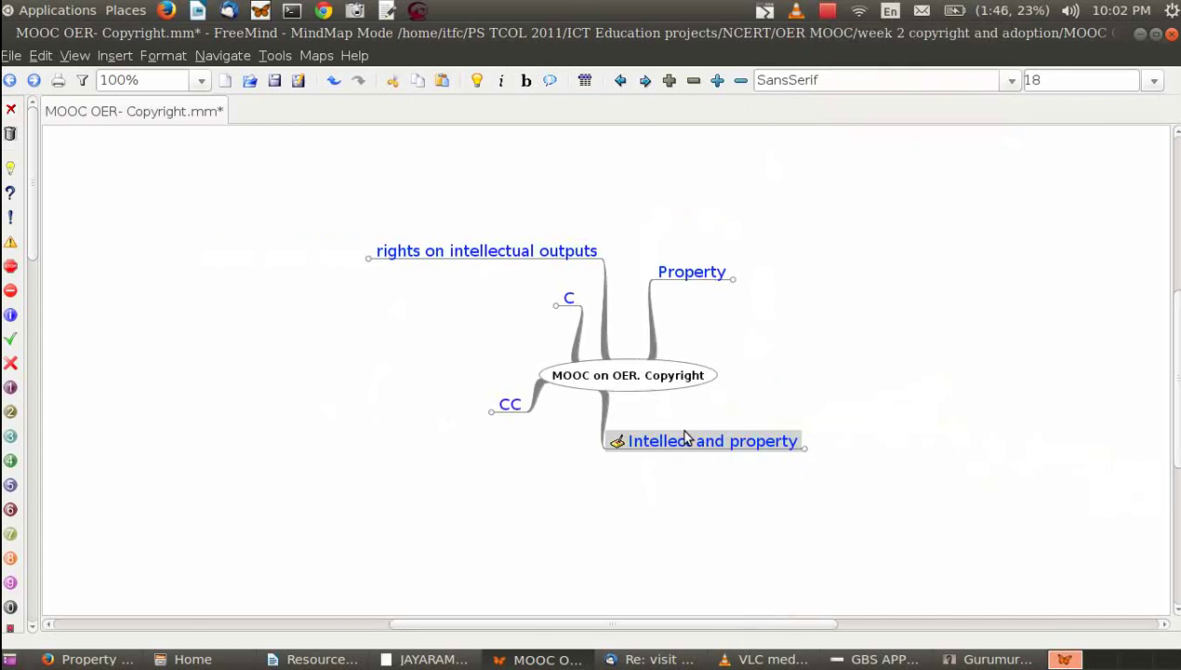
{"action": "left_click", "coordinate": [535, 261]}
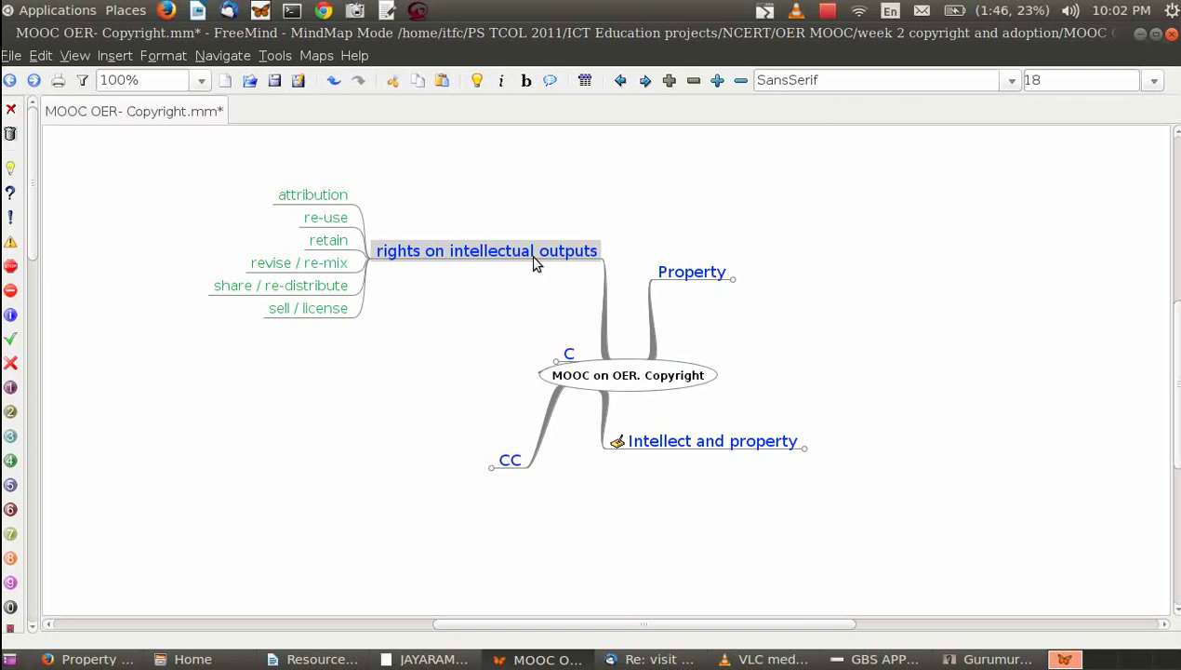
Step into the children of rights on intellectual outputs, moving between attribution and re-use.
{"action": "key", "text": "Left"}
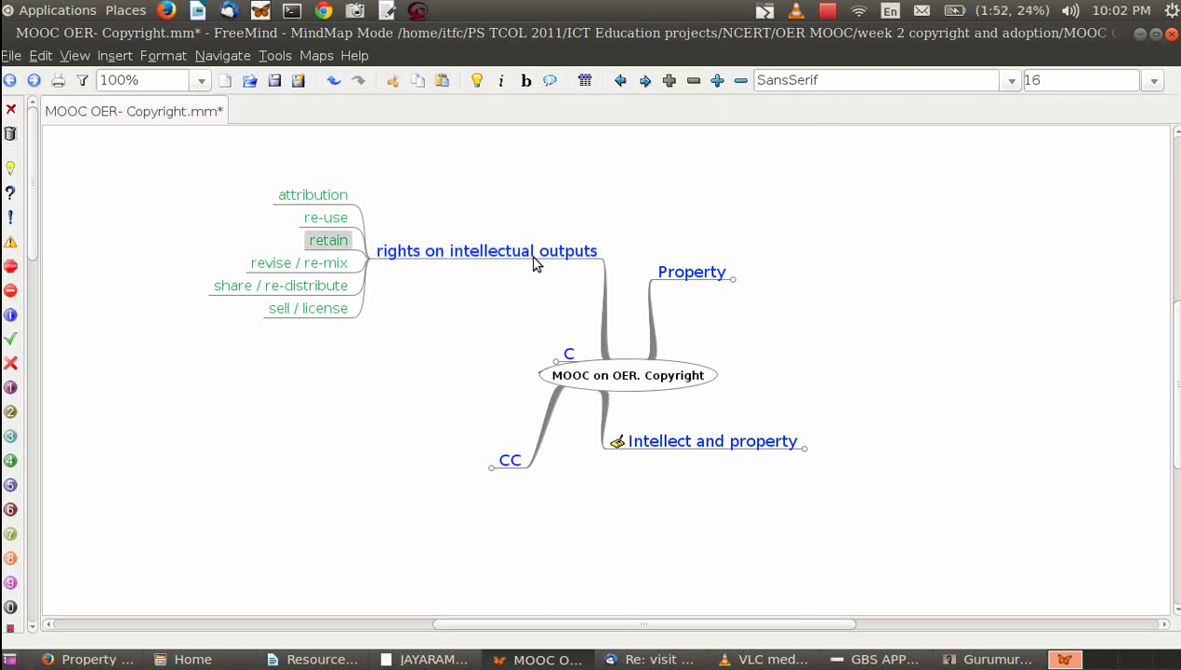
{"action": "key", "text": "Up"}
{"action": "key", "text": "Up"}
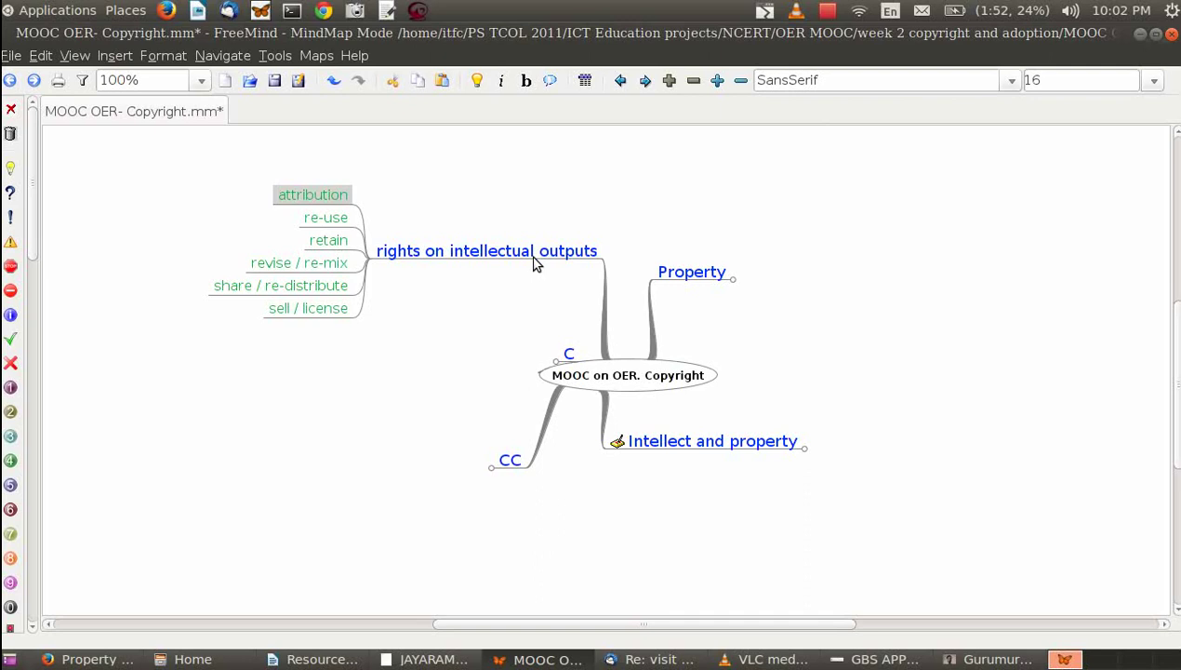
{"action": "key", "text": "Down"}
{"action": "key", "text": "Up"}
{"action": "key", "text": "Down"}
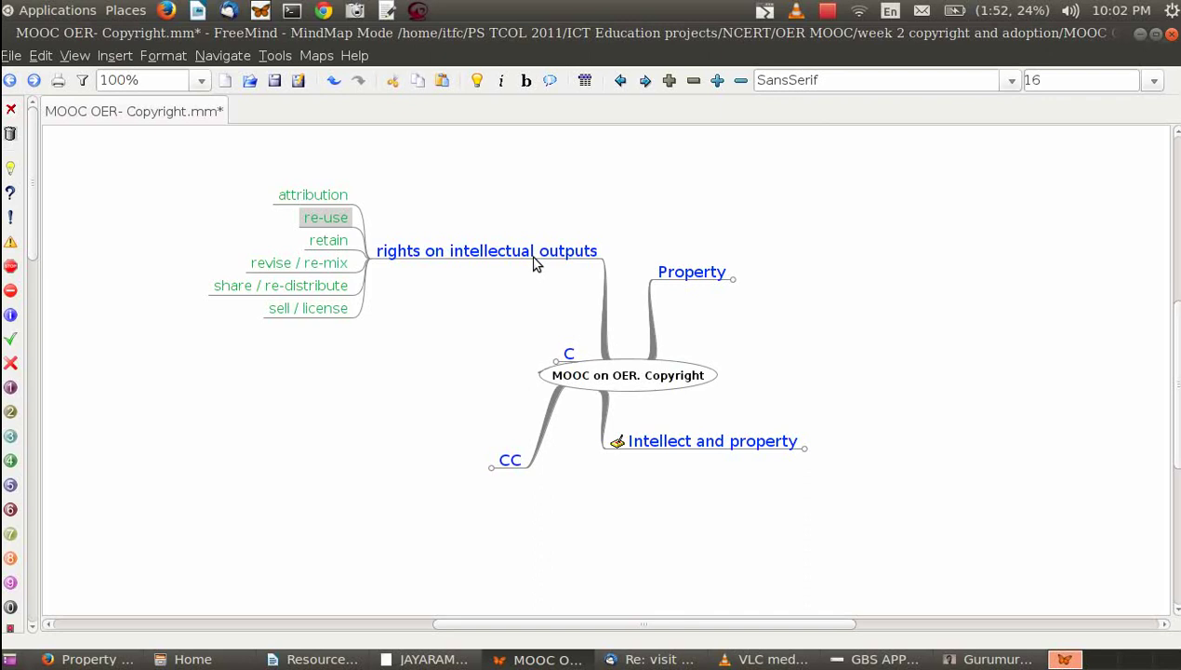
{"action": "key", "text": "Up"}
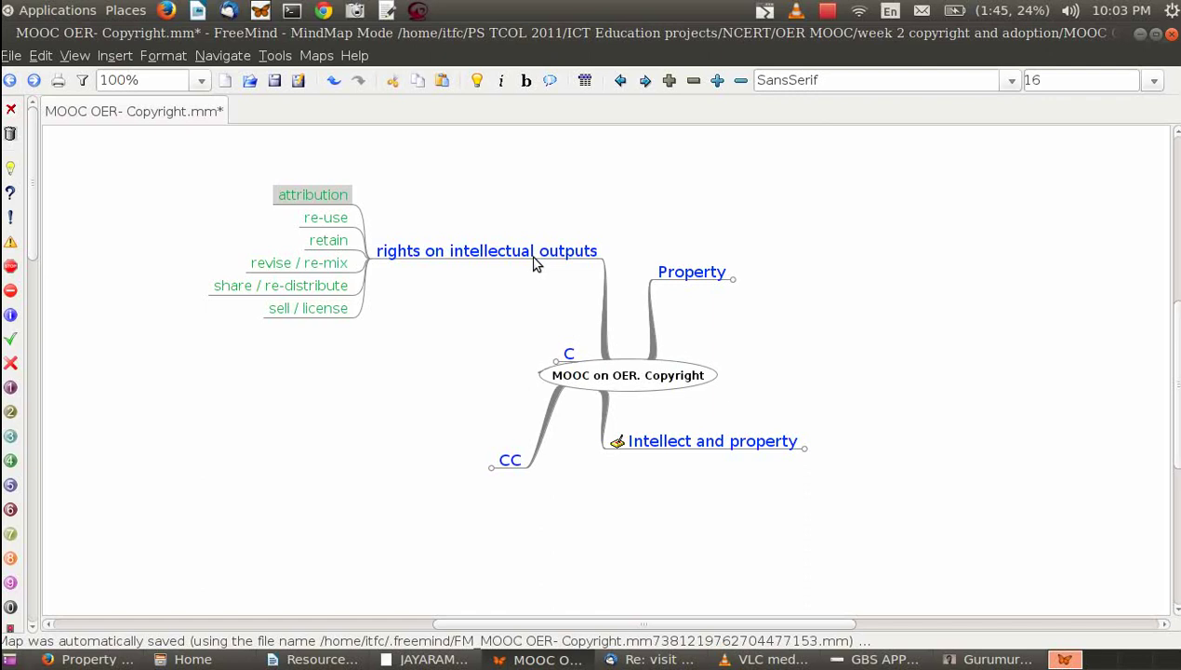
Walk down through re-use, retain, revise / re-mix, share / re-distribute and sell / license, then reselect the parent.
{"action": "key", "text": "Down"}
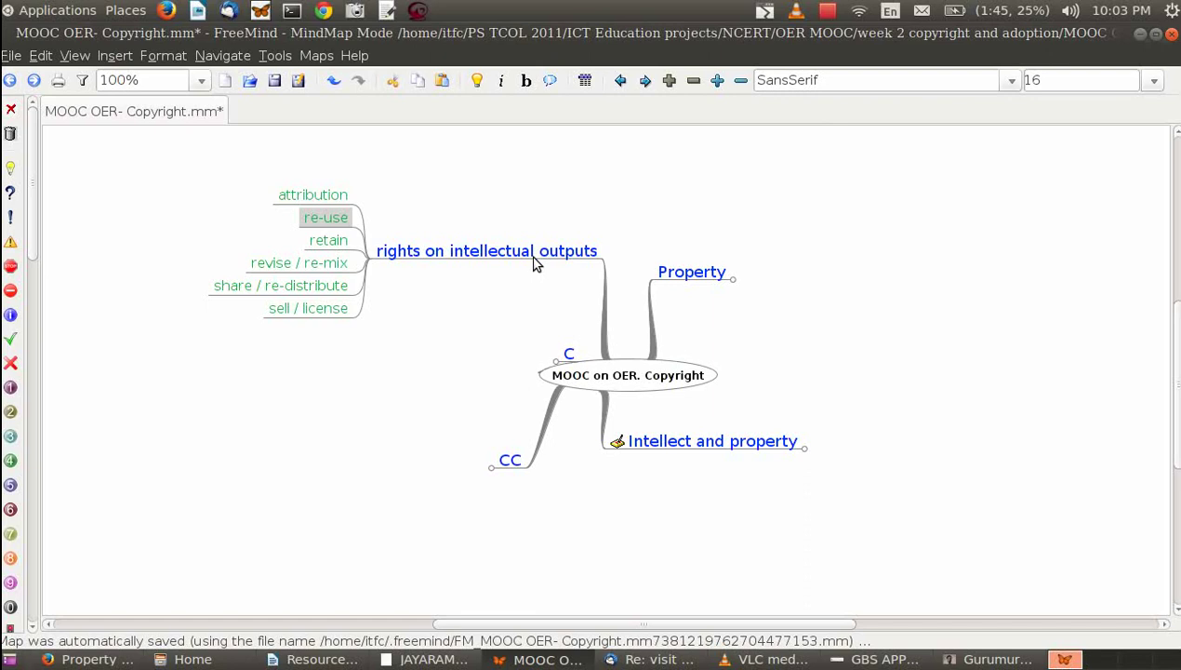
{"action": "key", "text": "Down"}
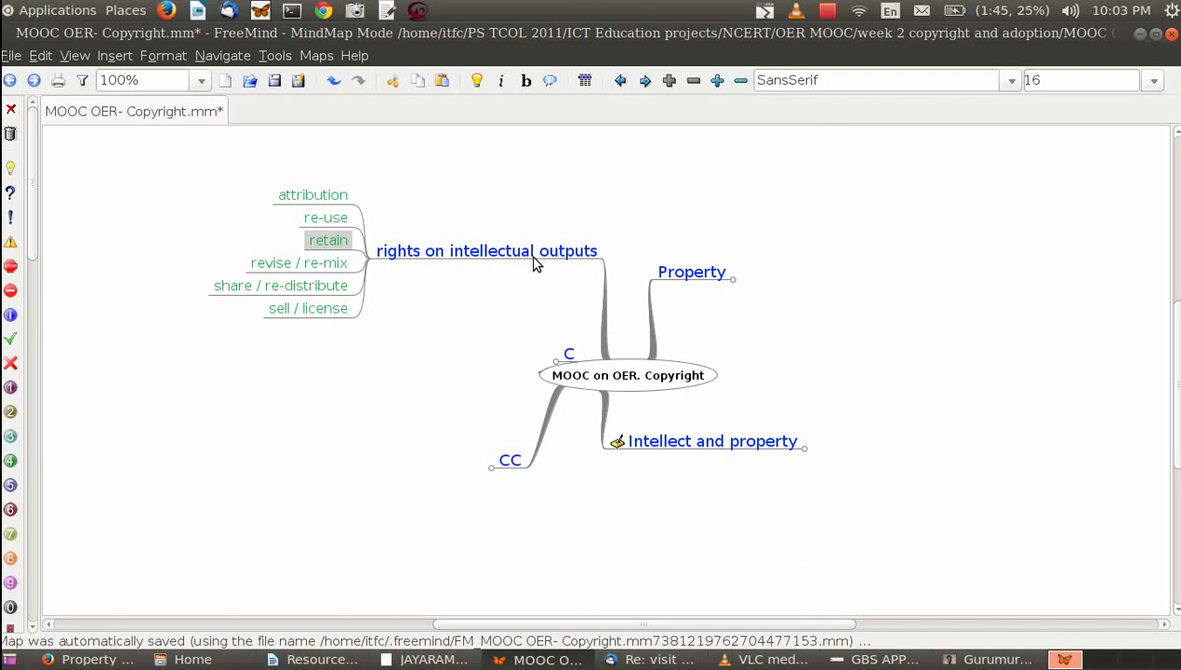
{"action": "key", "text": "Down"}
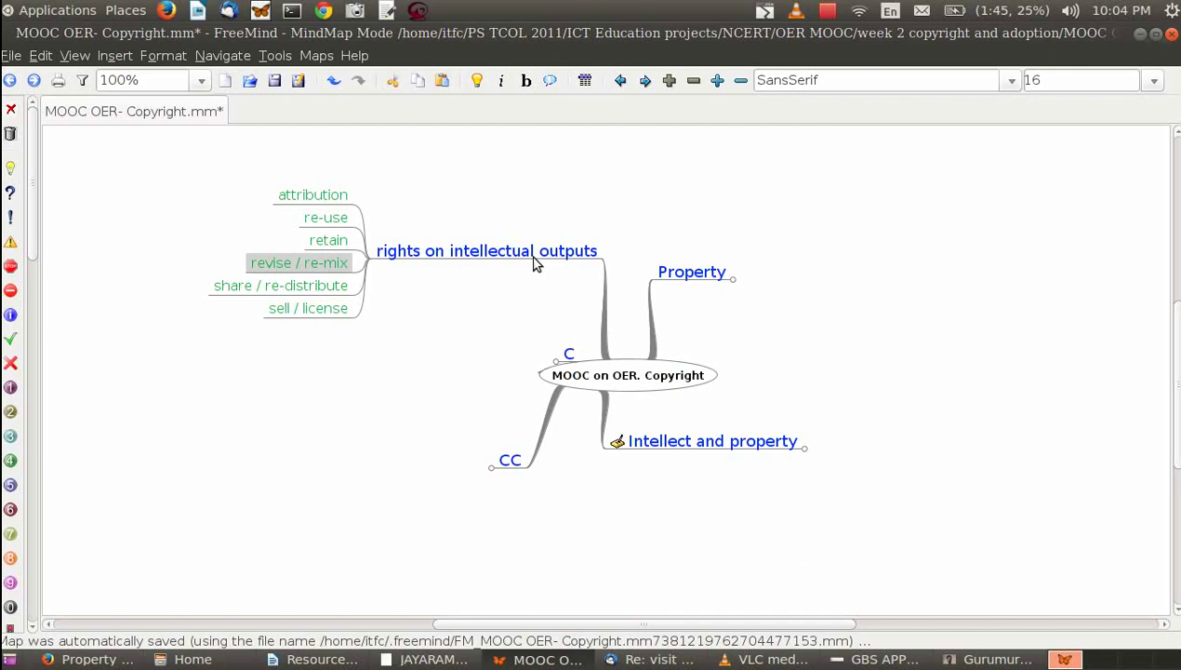
{"action": "key", "text": "Down"}
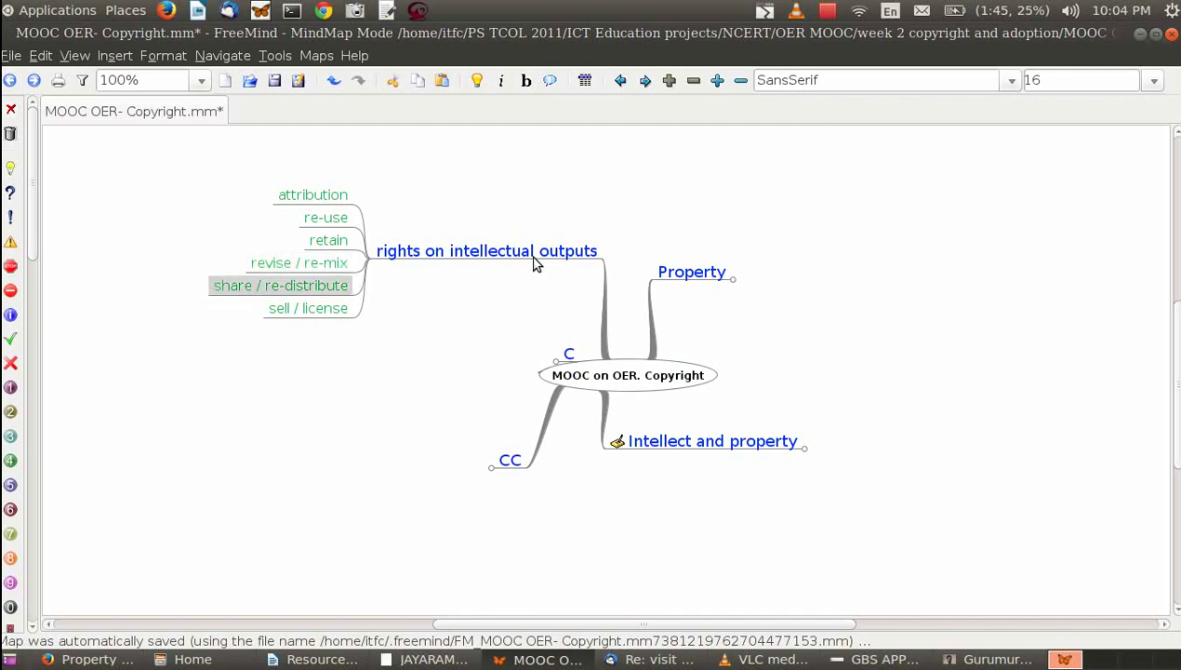
{"action": "key", "text": "Down"}
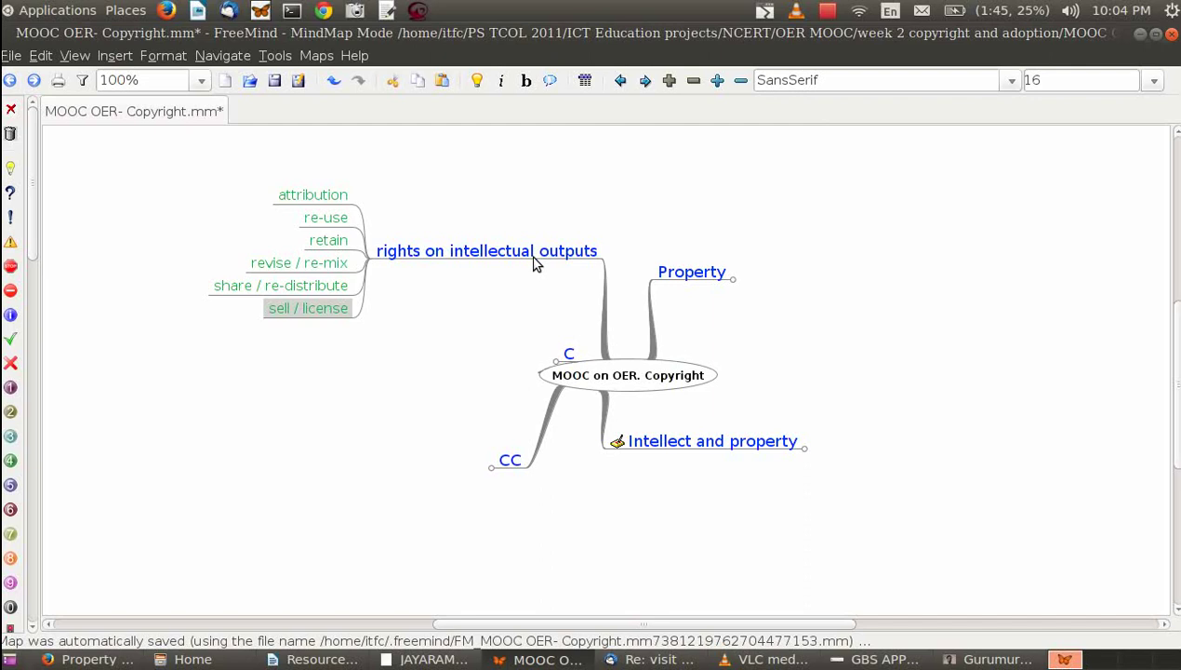
{"action": "left_click", "coordinate": [535, 261]}
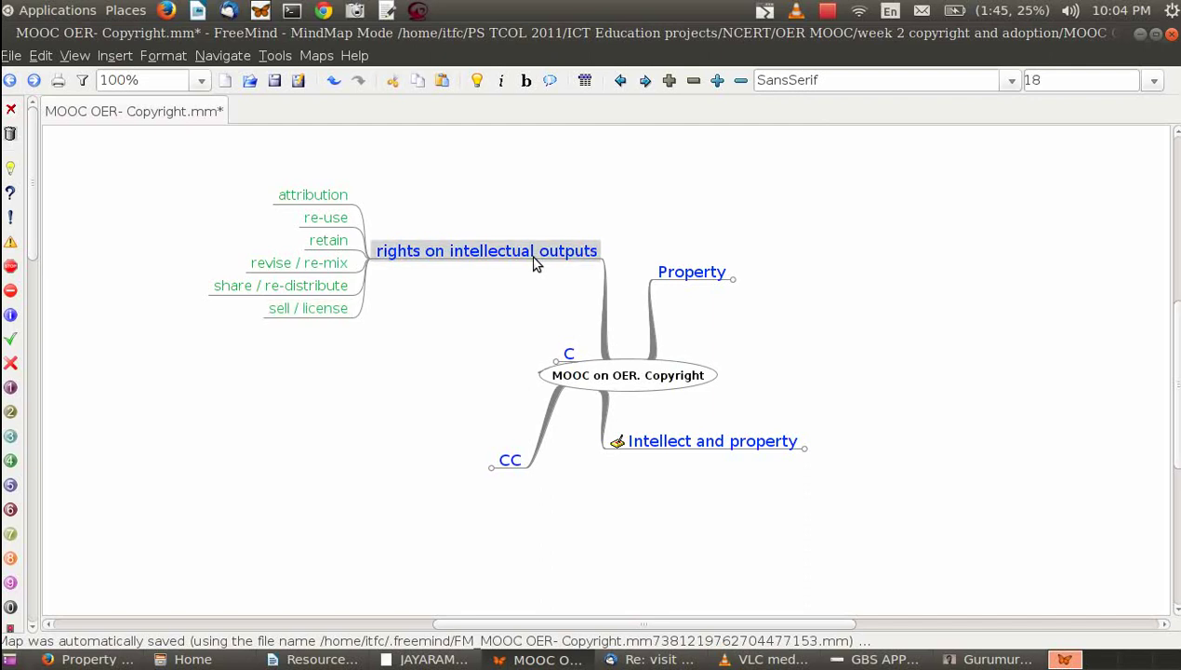
Collapse rights on intellectual outputs and unfold C into All rights reserved and Exceptions.
{"action": "left_click", "coordinate": [534, 263]}
{"action": "key", "text": "Down"}
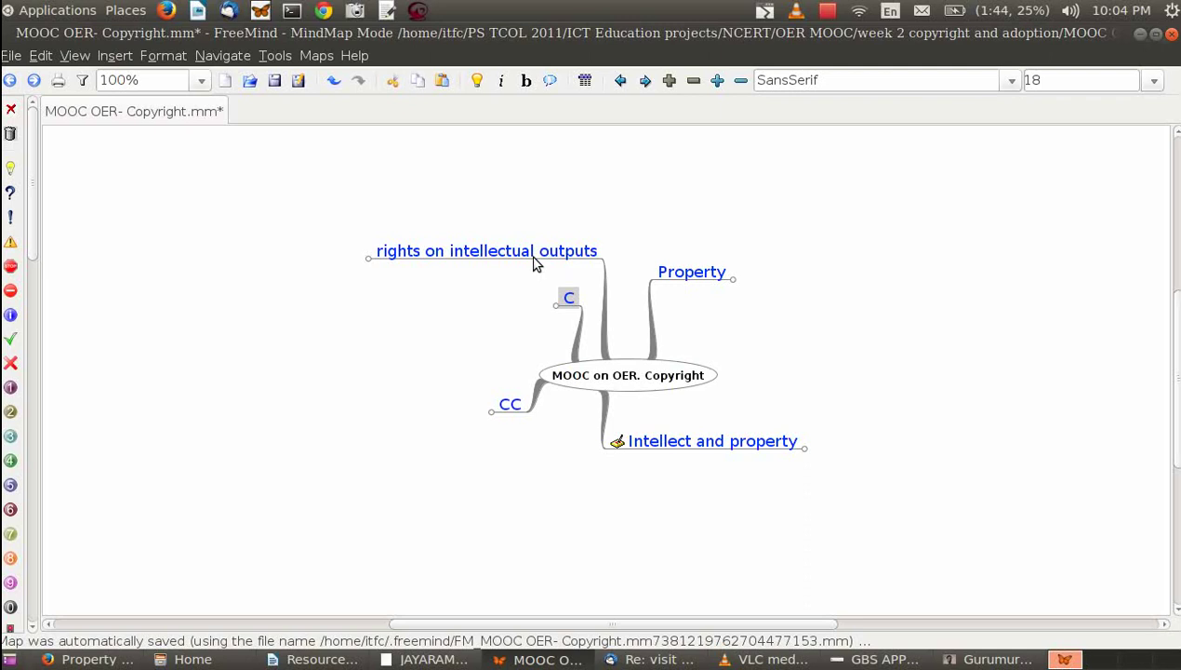
{"action": "key", "text": "space"}
{"action": "key", "text": "Left"}
{"action": "key", "text": "Up"}
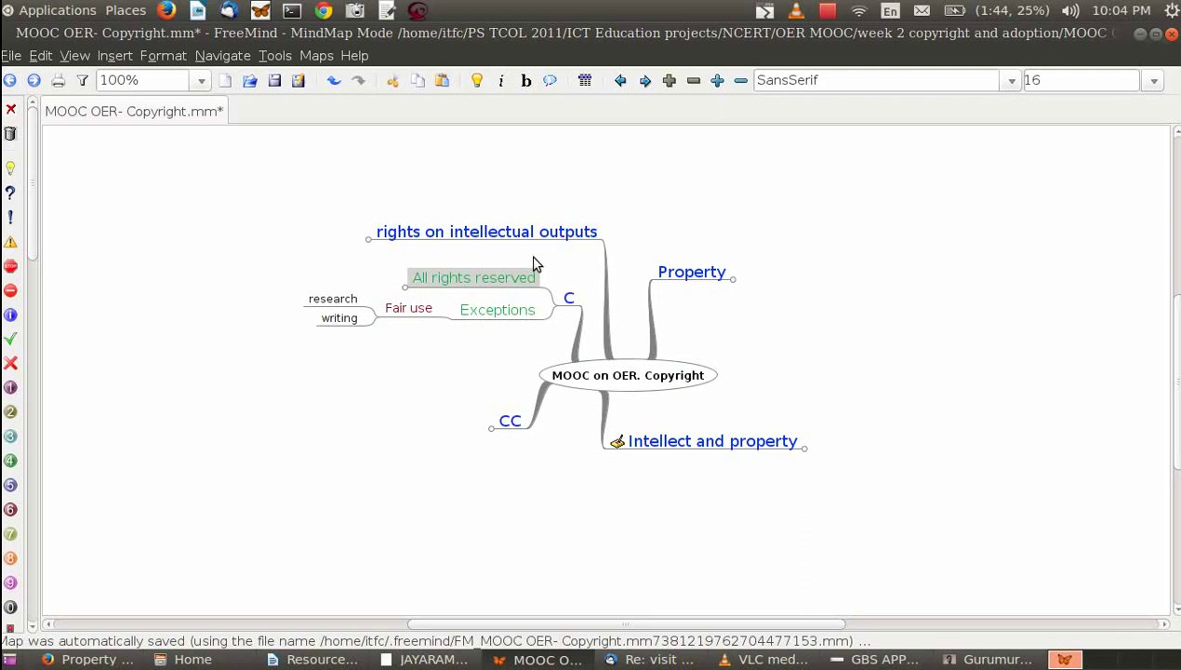
{"action": "key", "text": "Right"}
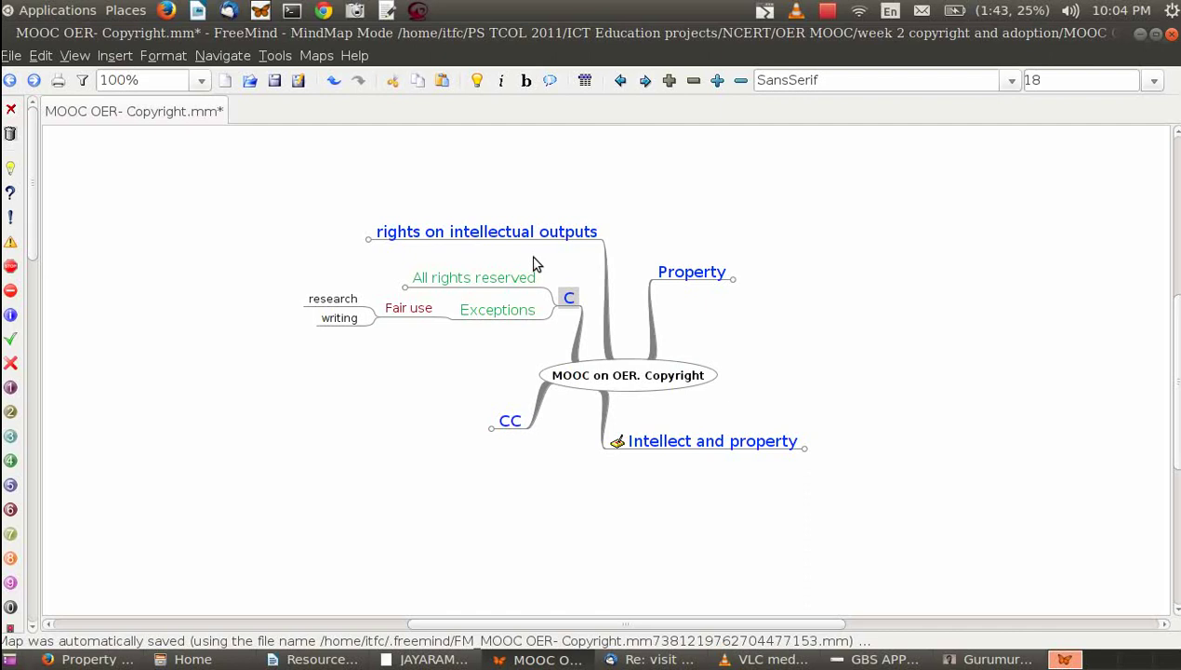
Unfold All rights reserved and step to its 'have all rights as above' point.
{"action": "left_click", "coordinate": [535, 264]}
{"action": "key", "text": "Left"}
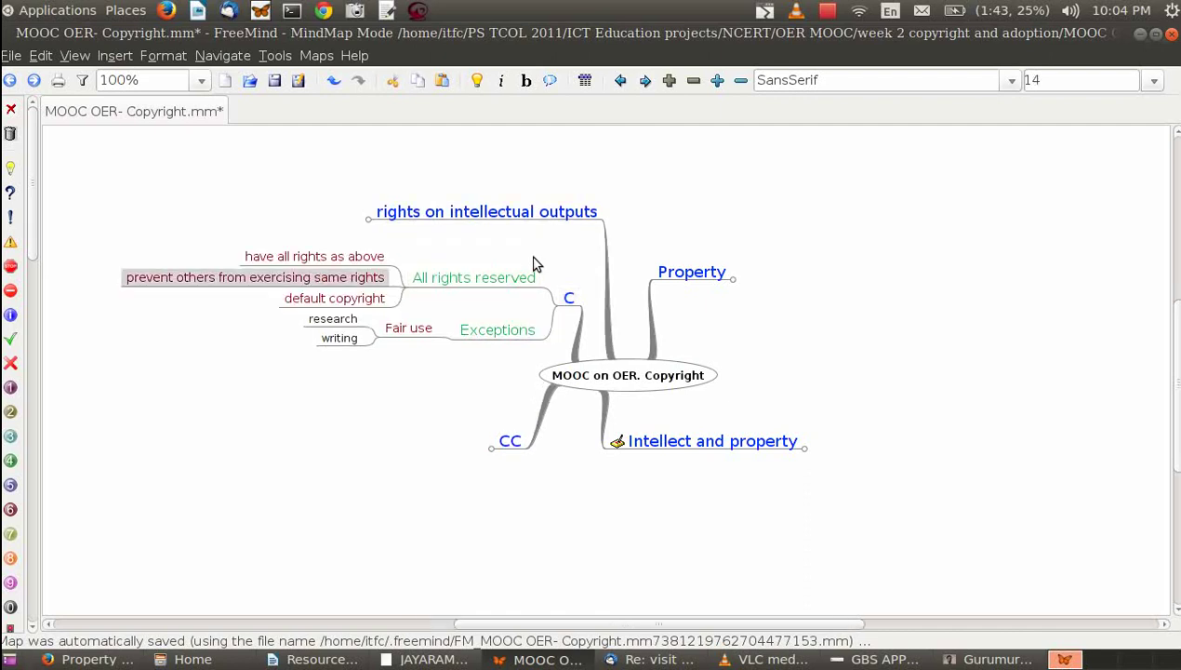
{"action": "key", "text": "Up"}
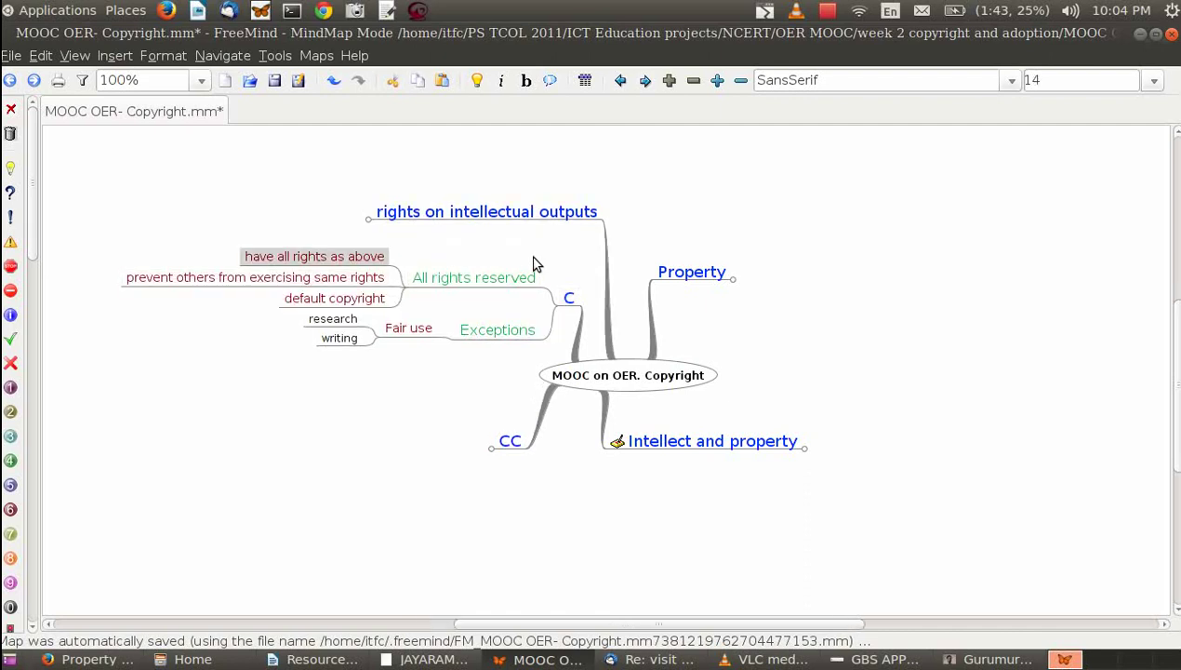
Reopen rights on intellectual outputs, then walk down to 'prevent others from exercising same rights' and 'default copyright'.
{"action": "key", "text": "Right"}
{"action": "key", "text": "Up"}
{"action": "key", "text": "Left"}
{"action": "key", "text": "Left"}
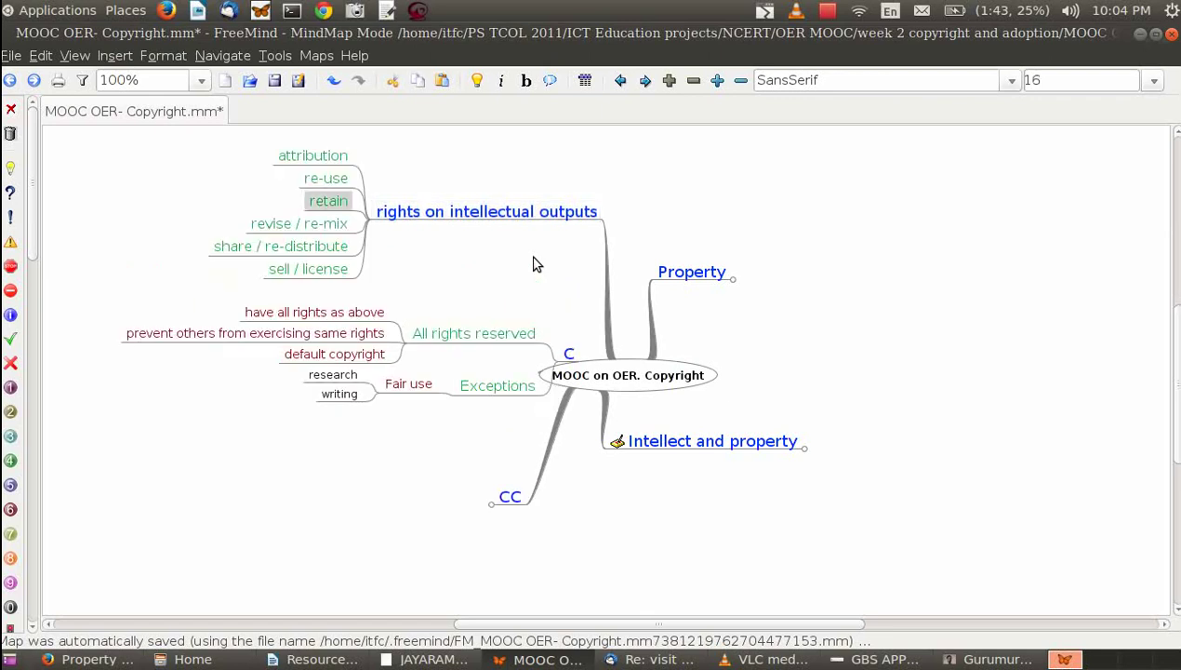
{"action": "key", "text": "Up"}
{"action": "key", "text": "Down"}
{"action": "key", "text": "Down"}
{"action": "key", "text": "Down"}
{"action": "key", "text": "Down"}
{"action": "key", "text": "Down"}
{"action": "key", "text": "Left"}
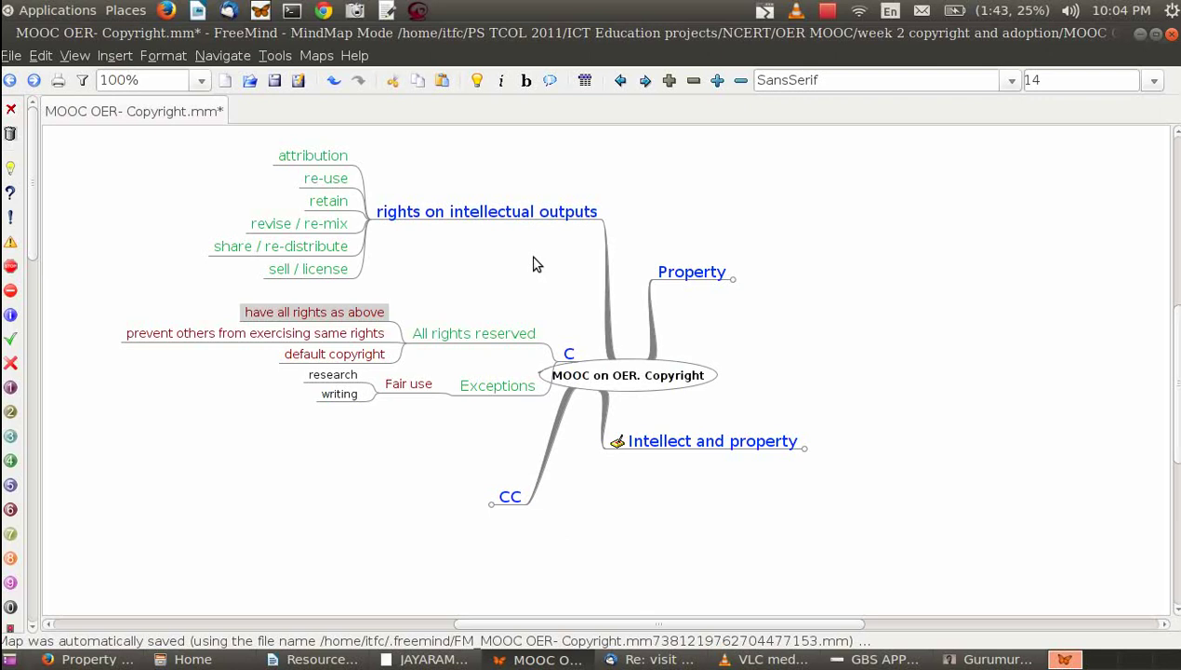
{"action": "key", "text": "Down"}
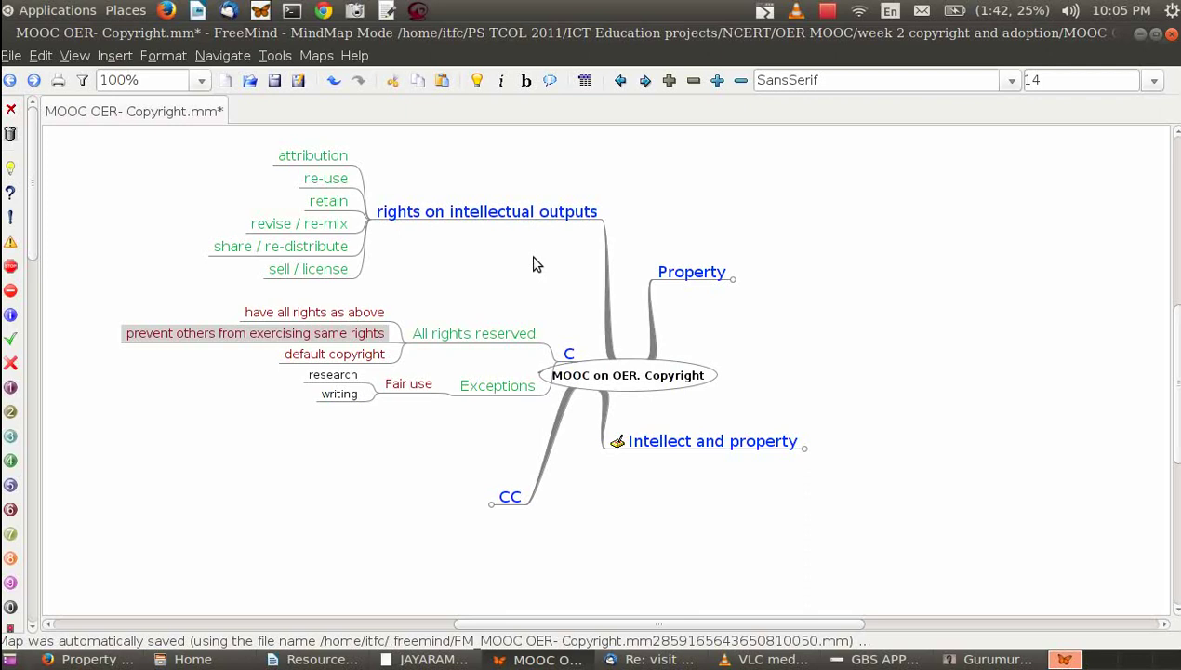
{"action": "key", "text": "Down"}
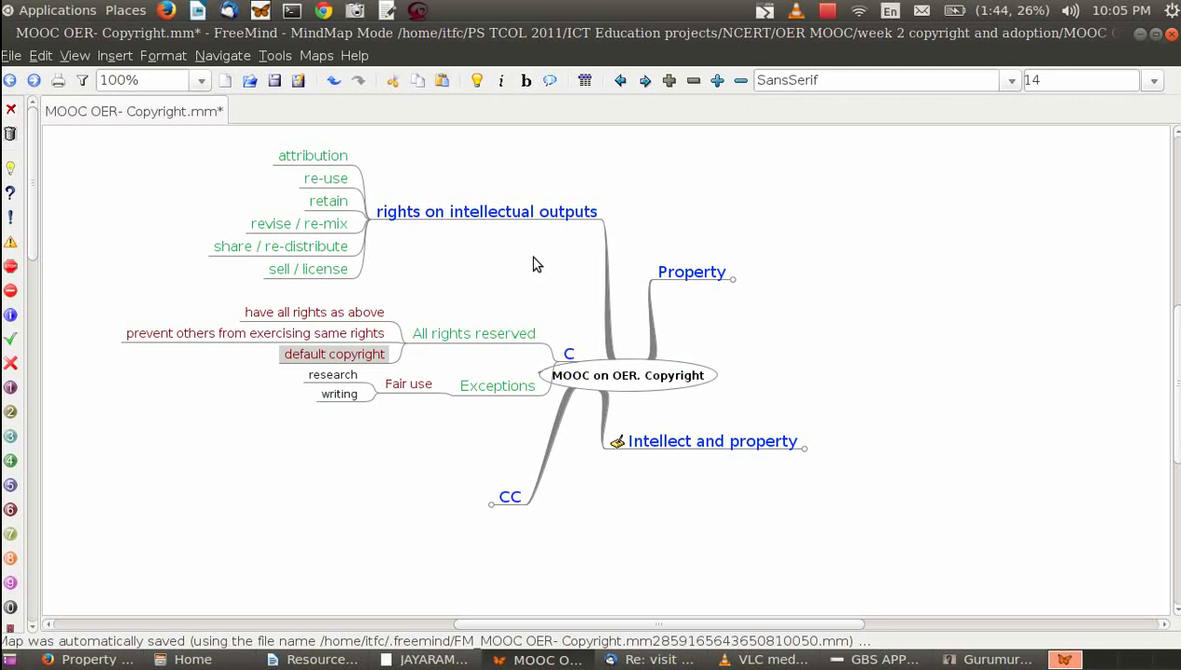
{"action": "key", "text": "Down"}
{"action": "key", "text": "Right"}
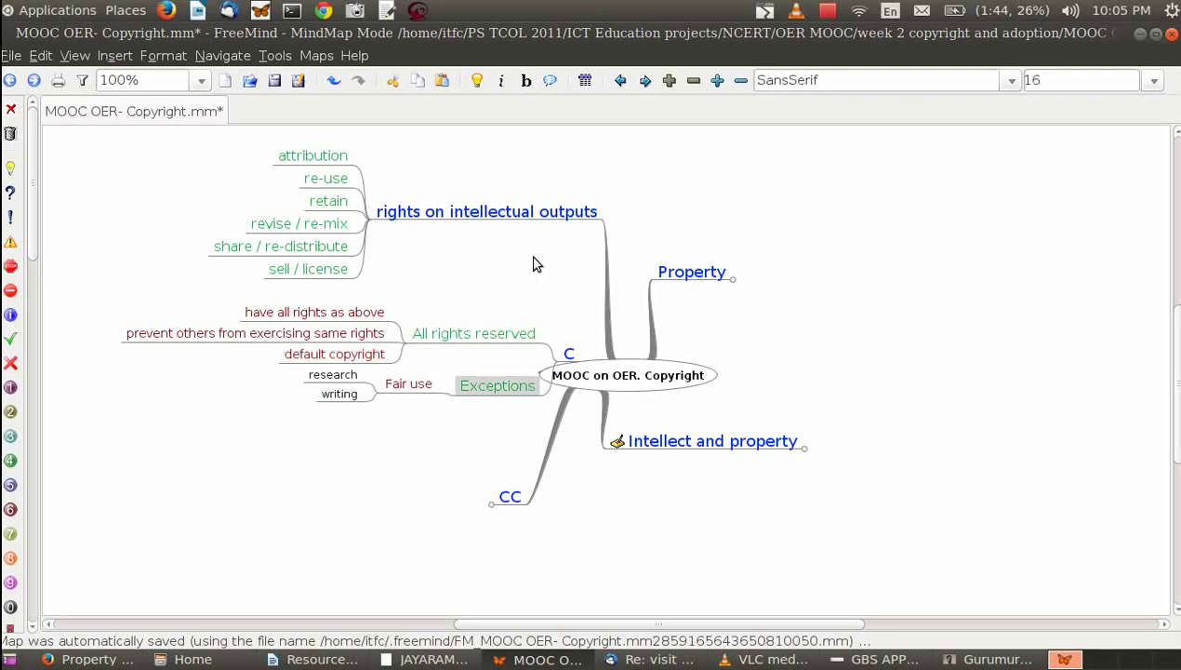
{"action": "key", "text": "Left"}
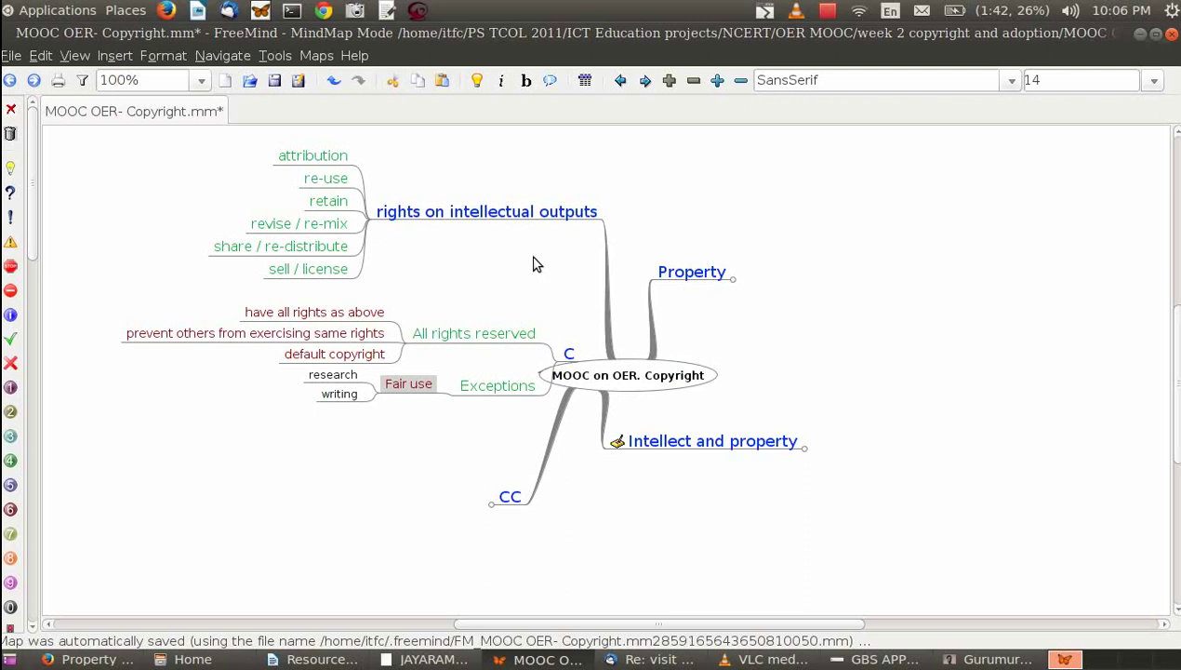
{"action": "key", "text": "Right"}
{"action": "key", "text": "Right"}
{"action": "key", "text": "Down"}
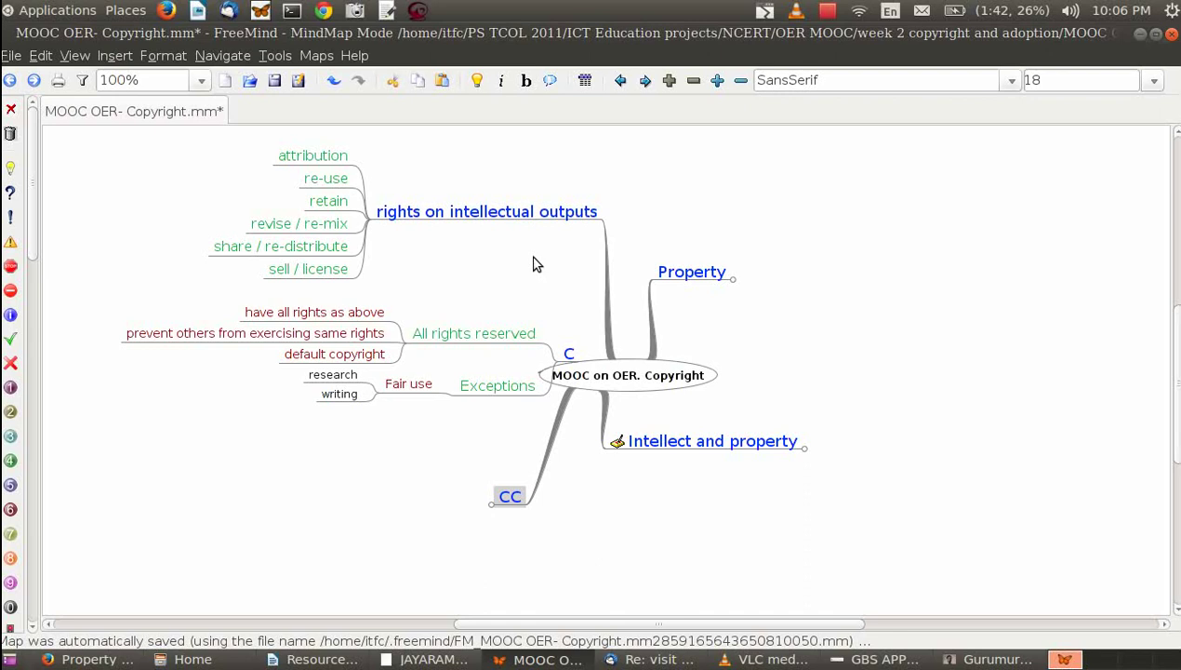
{"action": "key", "text": "space"}
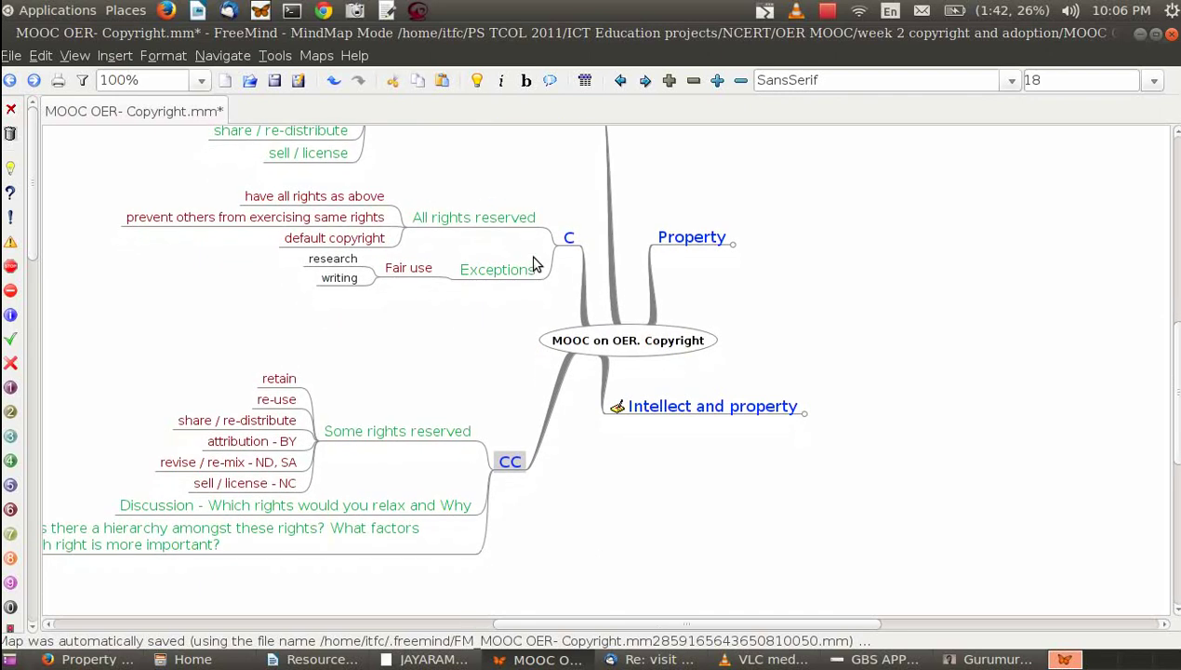
{"action": "key", "text": "Left"}
{"action": "key", "text": "Left"}
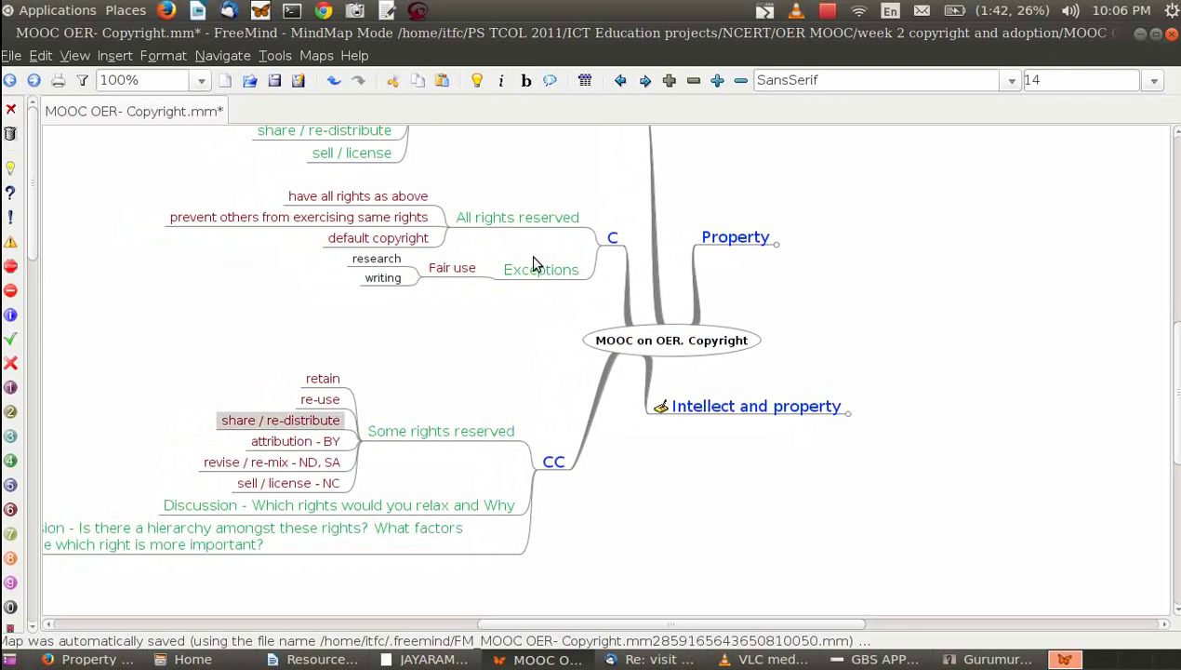
{"action": "key", "text": "Right"}
{"action": "key", "text": "Left"}
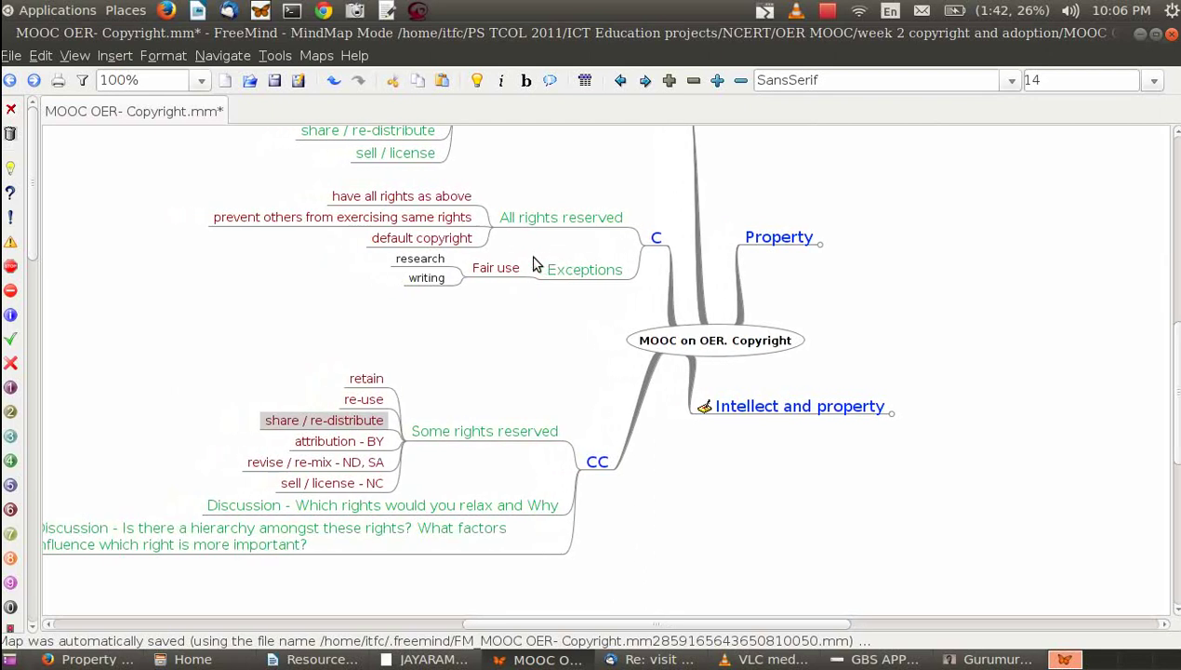
{"action": "key", "text": "Right"}
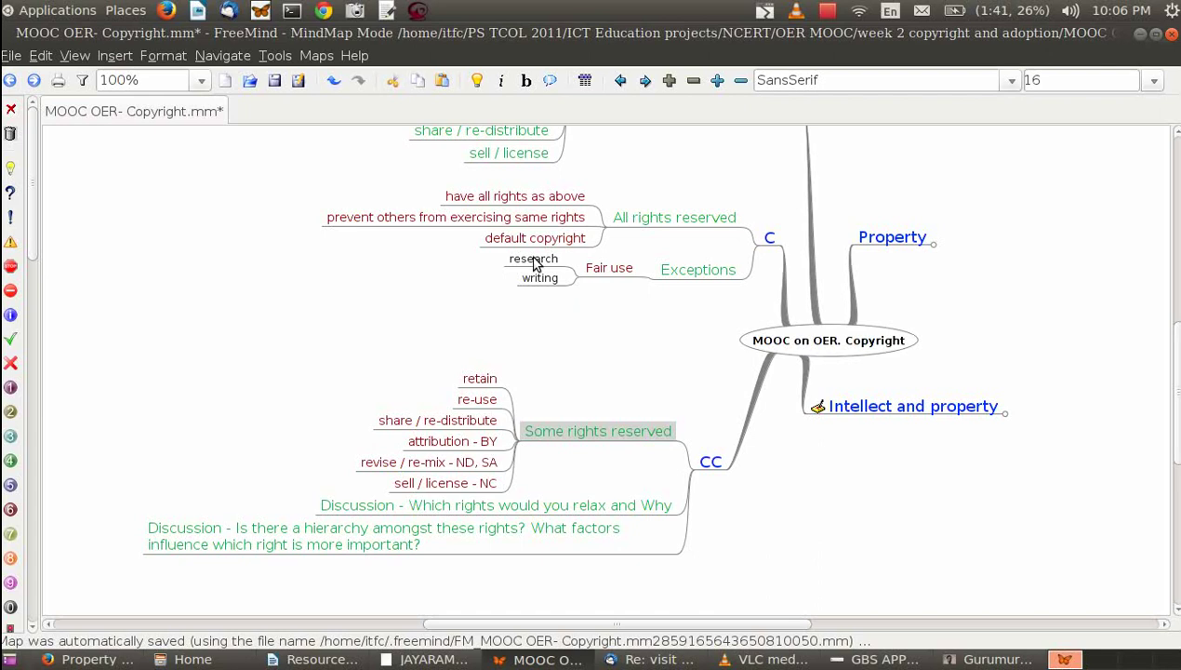
{"action": "key", "text": "Left"}
{"action": "key", "text": "Up"}
{"action": "key", "text": "Up"}
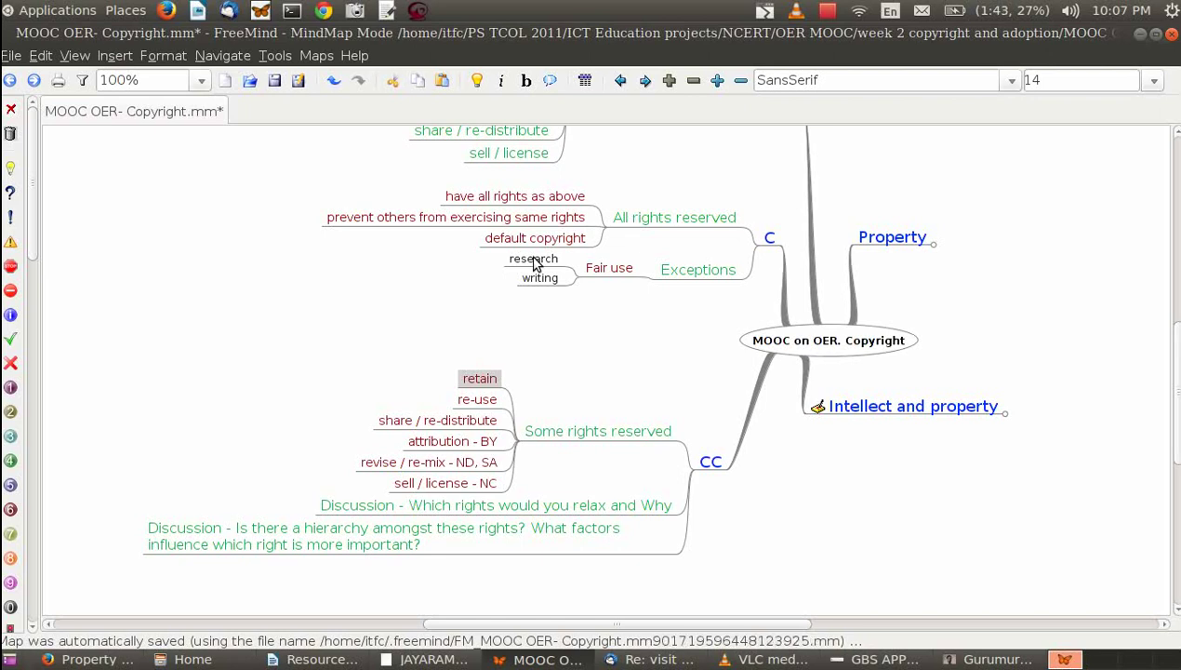
{"action": "key", "text": "Down"}
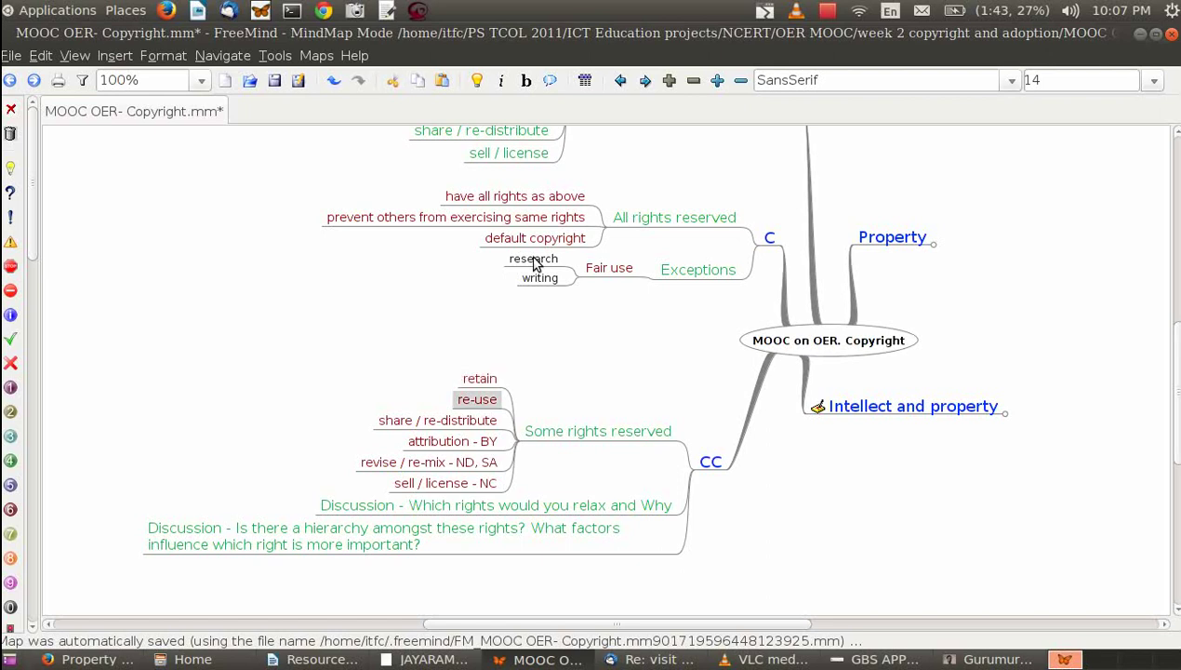
{"action": "key", "text": "Up"}
{"action": "key", "text": "Down"}
{"action": "key", "text": "Down"}
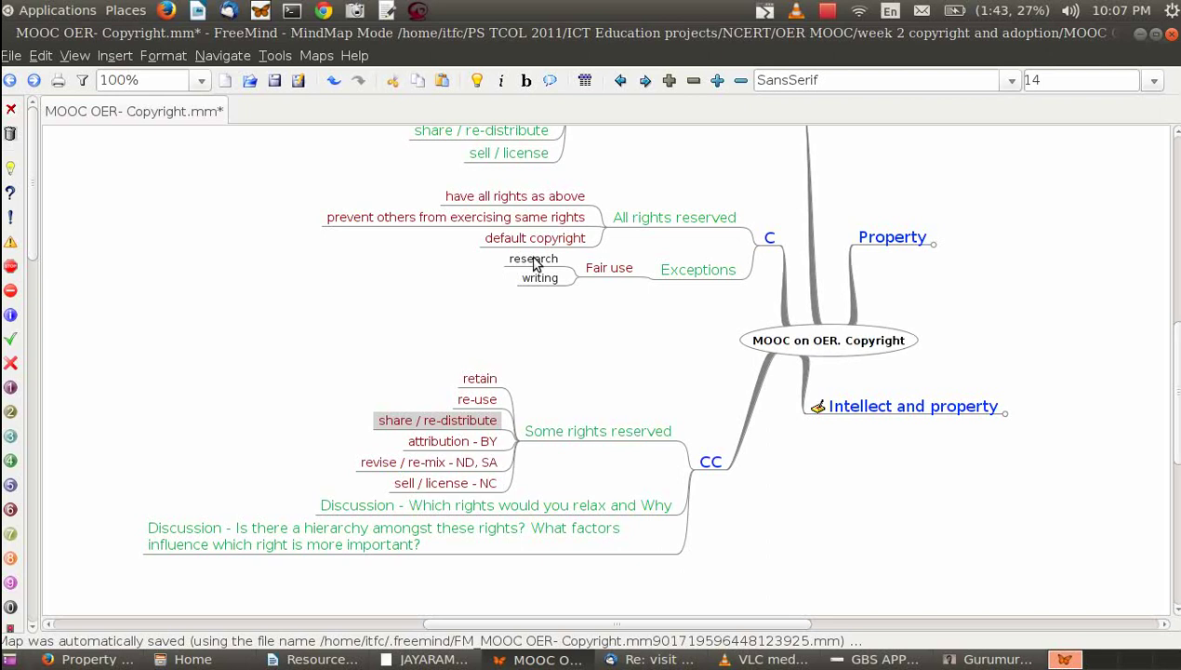
{"action": "key", "text": "Up"}
{"action": "key", "text": "Up"}
{"action": "key", "text": "Down"}
{"action": "key", "text": "Down"}
{"action": "key", "text": "Down"}
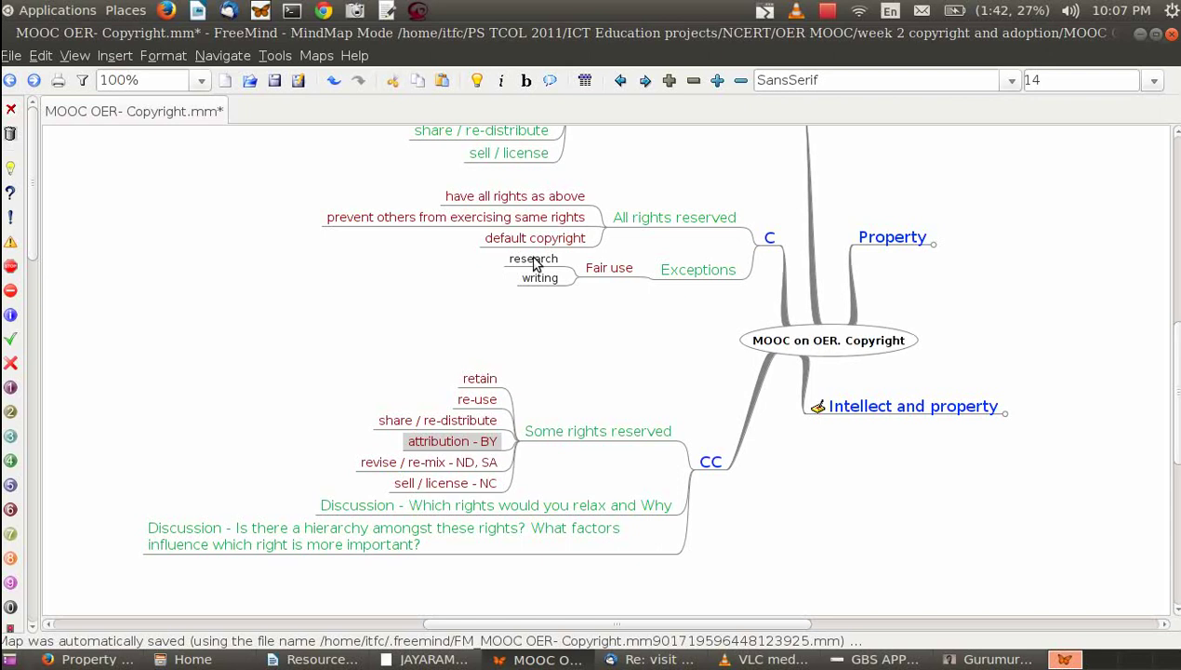
{"action": "key", "text": "Down"}
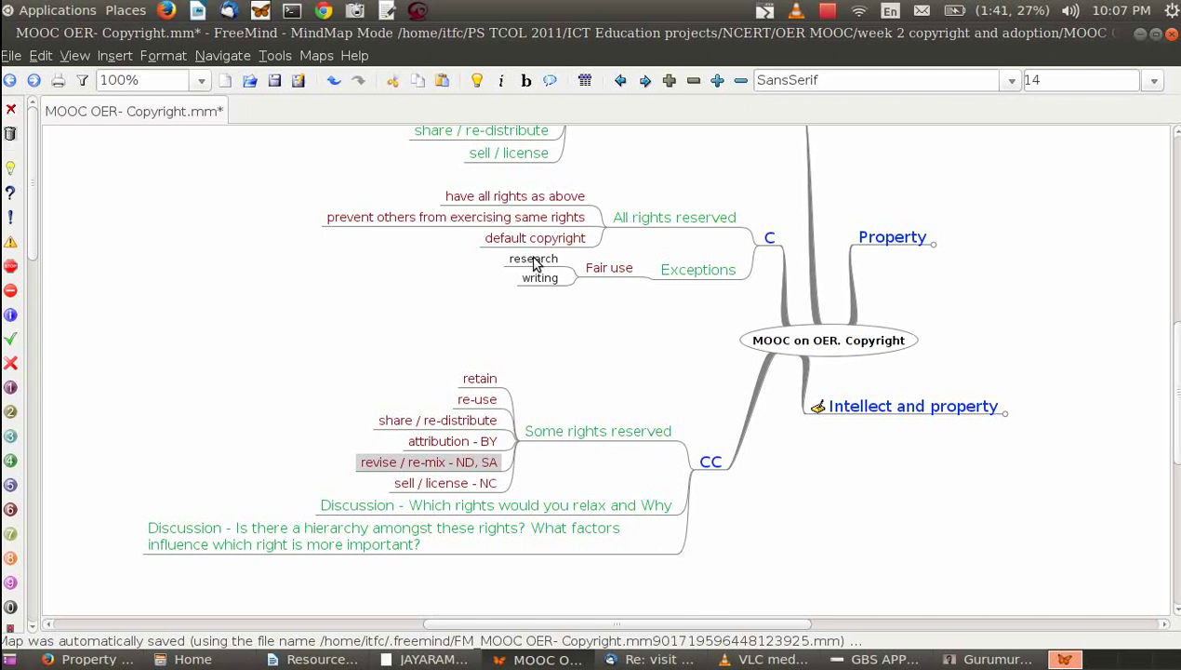
{"action": "key", "text": "Down"}
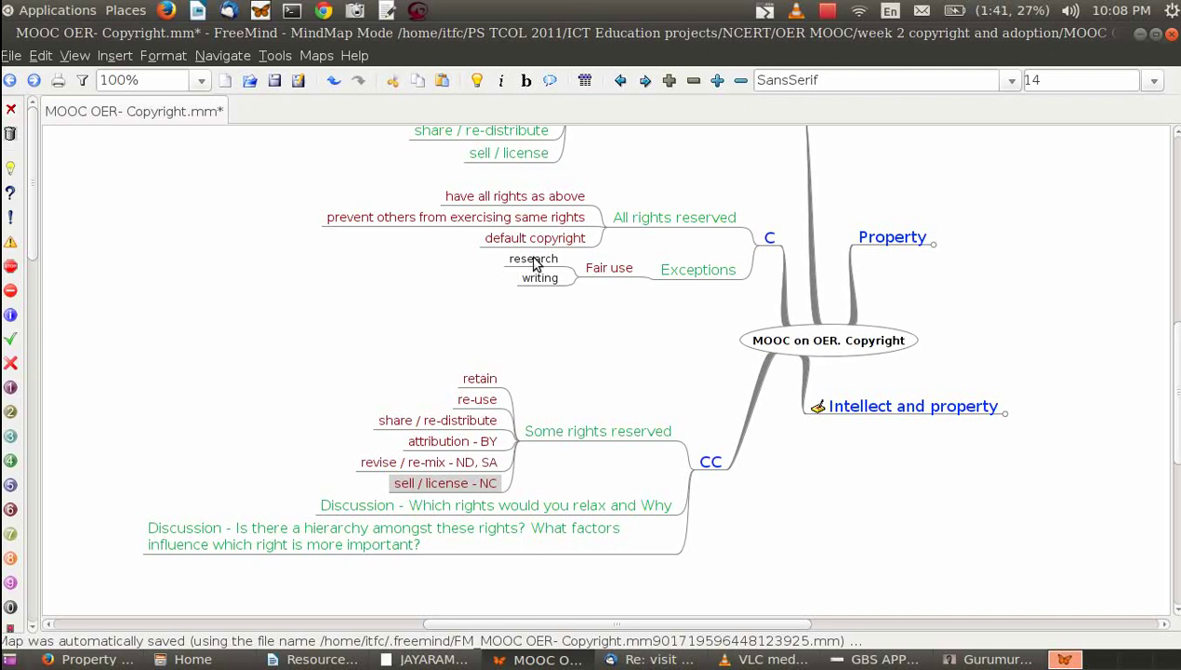
Move between the two CC discussion questions, ending on the rights-hierarchy question.
{"action": "key", "text": "Down"}
{"action": "key", "text": "Down"}
{"action": "key", "text": "Up"}
{"action": "key", "text": "Down"}
{"action": "key", "text": "Up"}
{"action": "key", "text": "Down"}
{"action": "key", "text": "Up"}
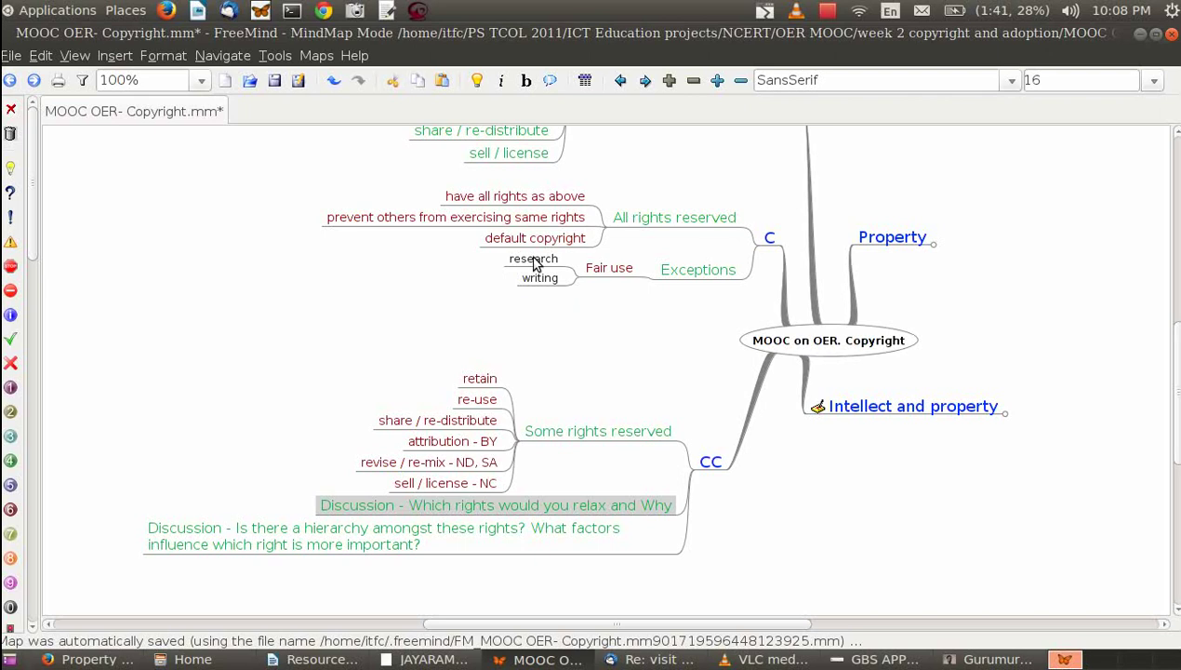
{"action": "key", "text": "Down"}
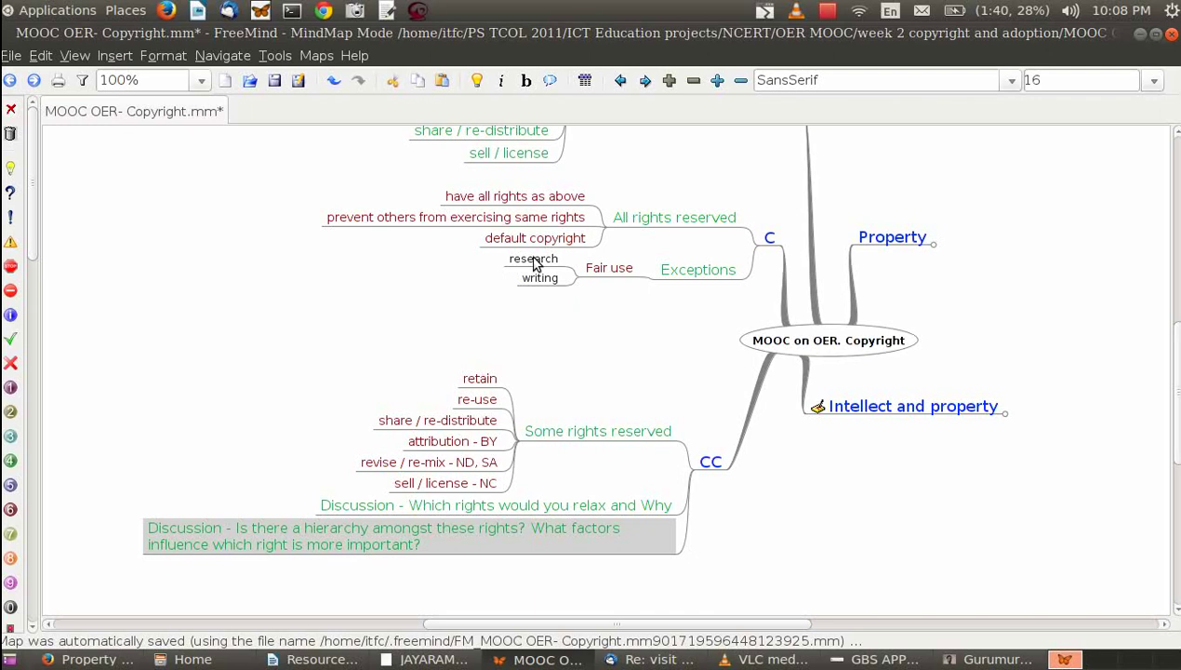
Fold the CC branch to hide its rights and discussion nodes.
{"action": "key", "text": "Right"}
{"action": "key", "text": "space"}
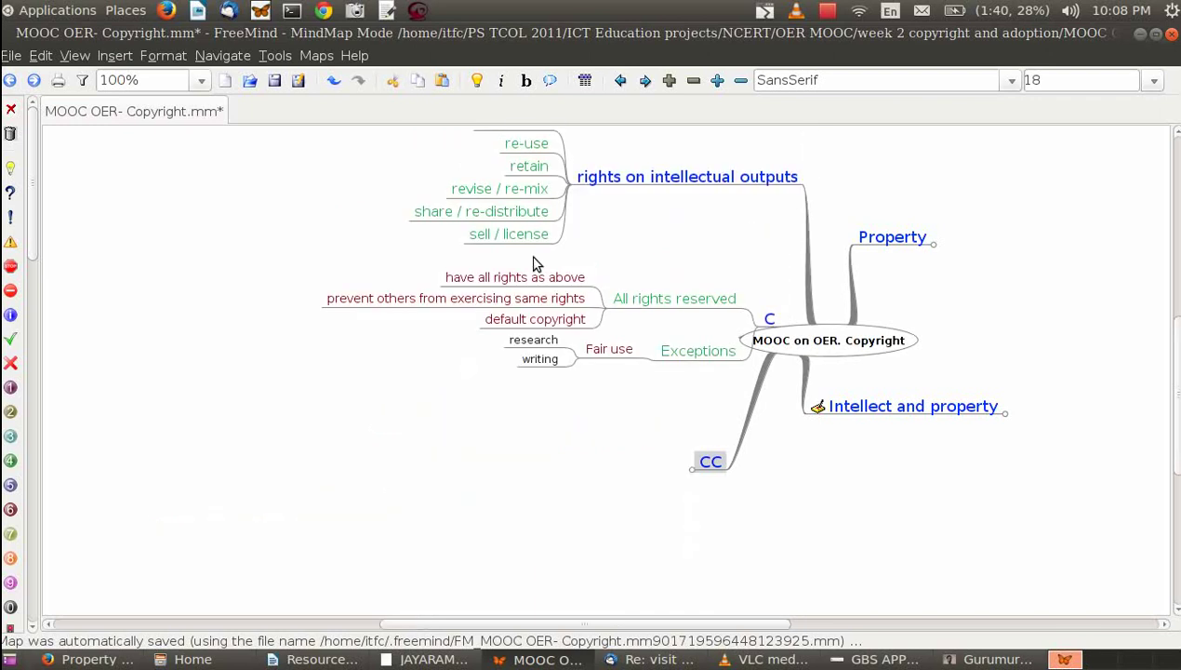
{"action": "key", "text": "Right"}
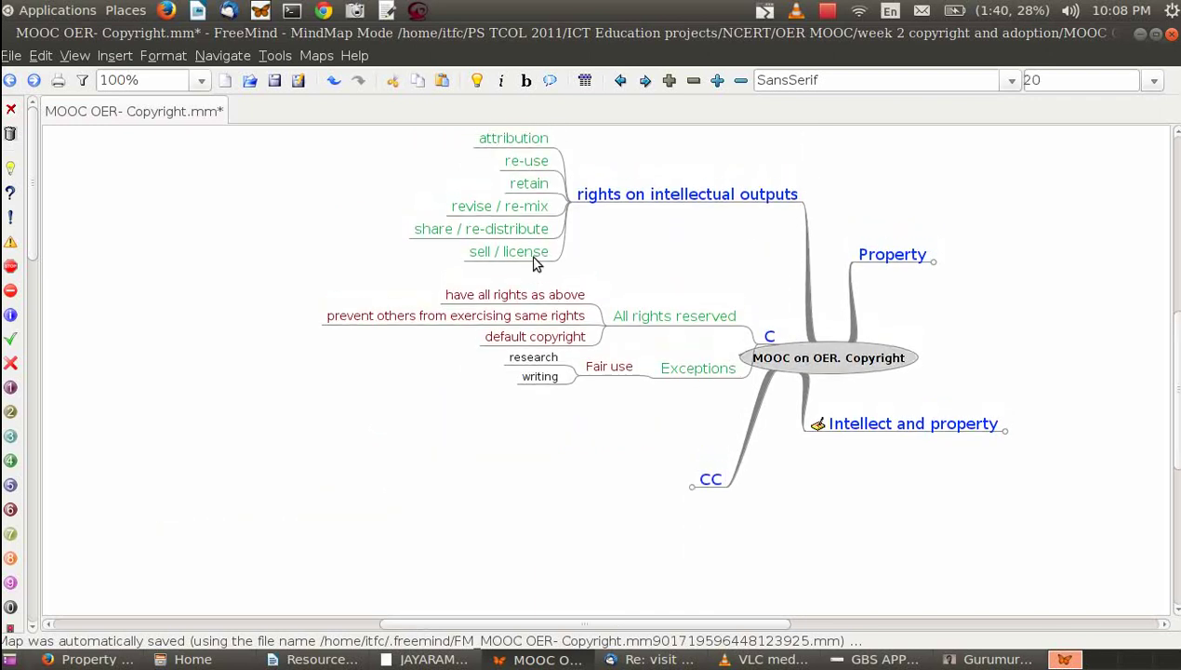
Drag the C branch further left of the central 'MOOC on OER. Copyright' node.
{"action": "mouse_move", "coordinate": [775, 344]}
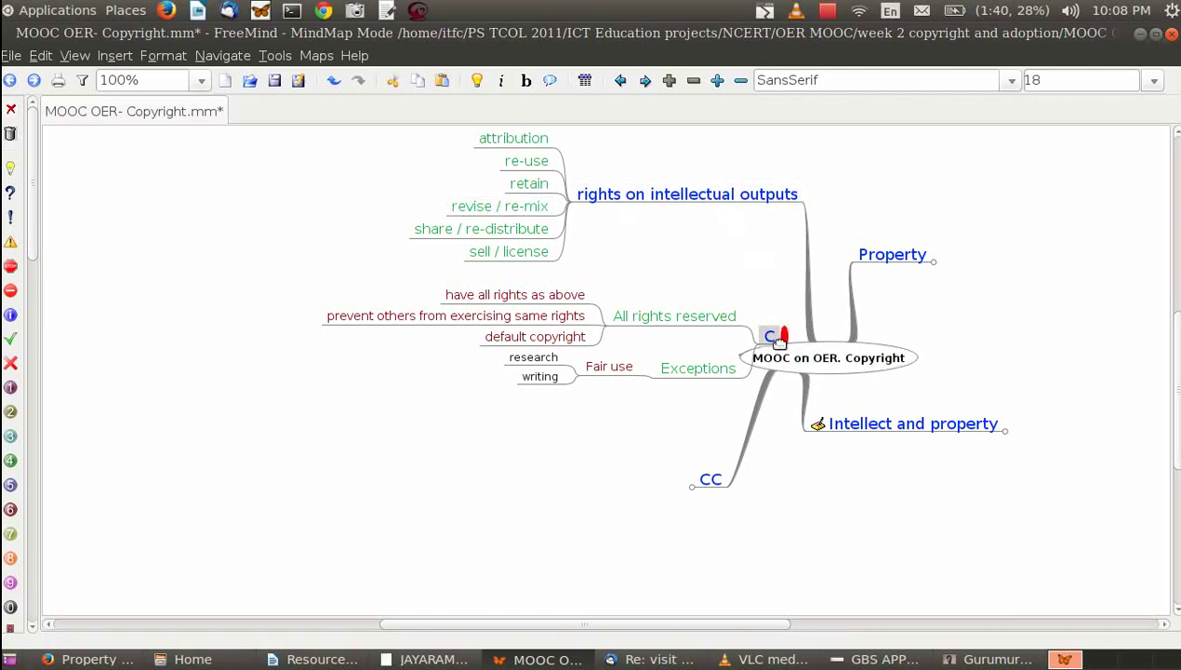
{"action": "left_click_drag", "start_coordinate": [779, 340], "coordinate": [703, 342]}
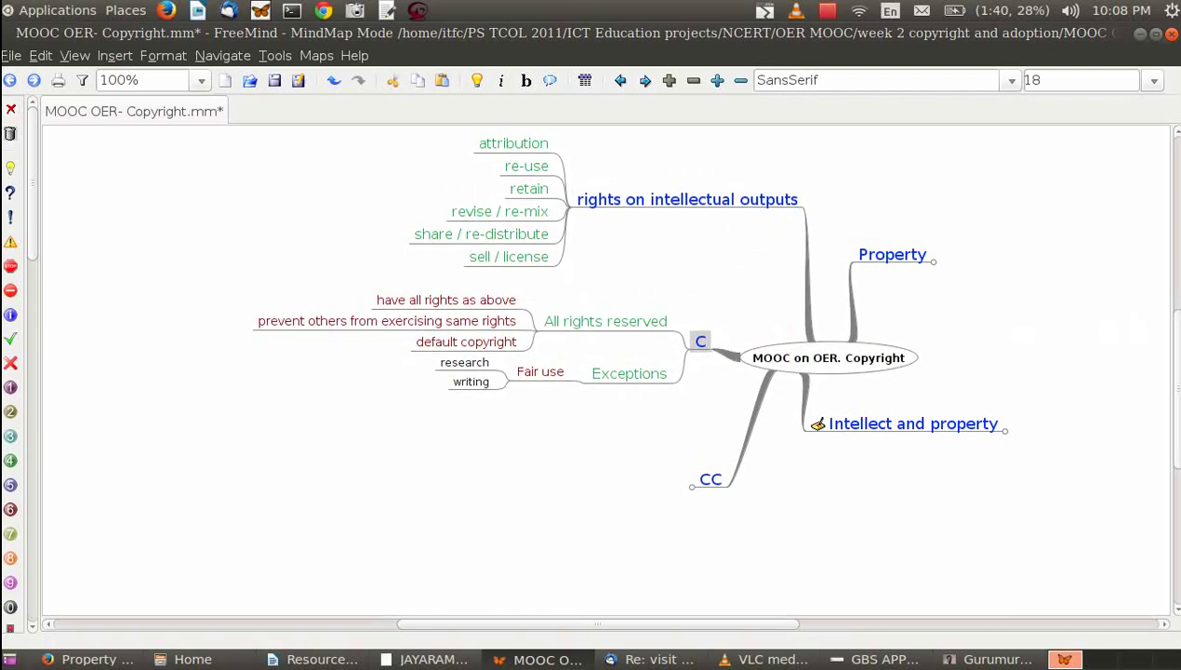
{"action": "scroll", "coordinate": [1170, 335], "scroll_direction": "up", "scroll_amount": 2}
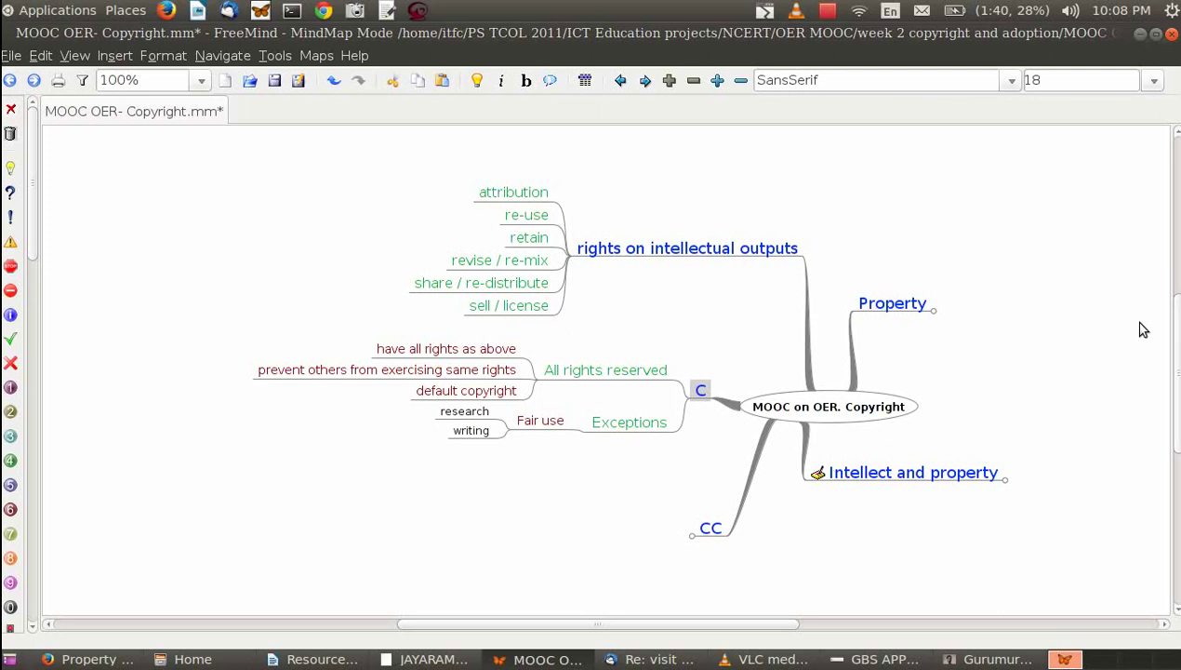
Switch to Image Viewer showing the course mentor's introduction photo.
{"action": "left_click", "coordinate": [970, 662]}
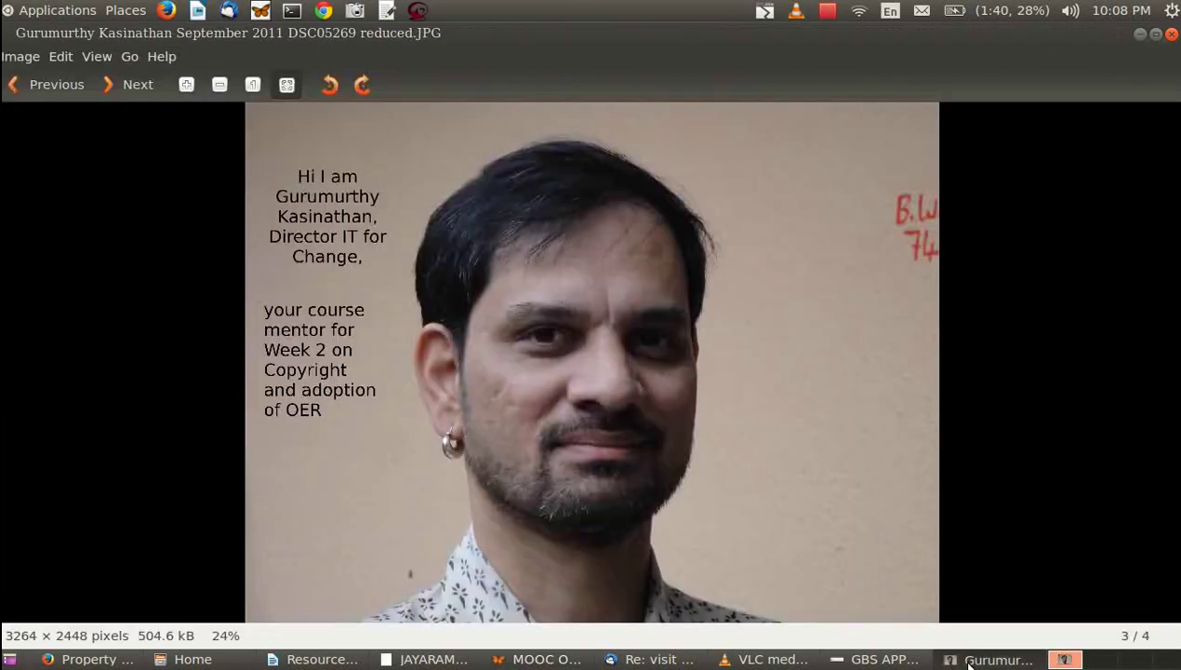